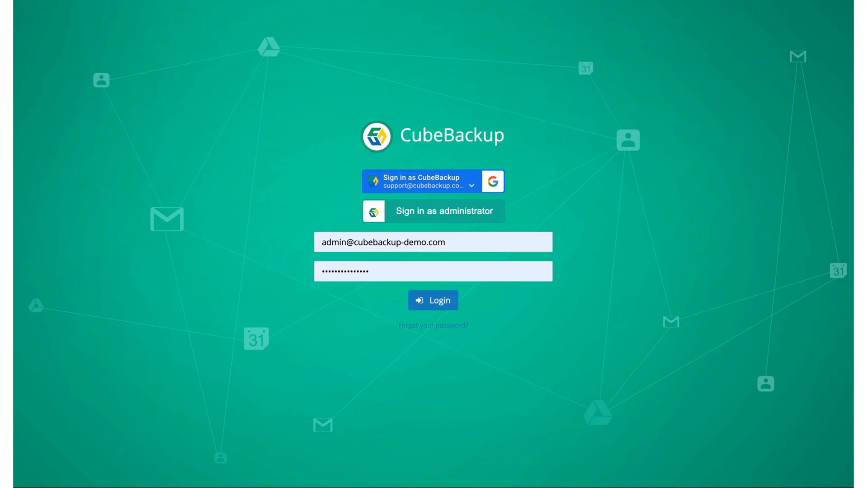
# Submit the administrator credentials to log in to the CubeBackup Overview dashboard
pyautogui.press('Return')
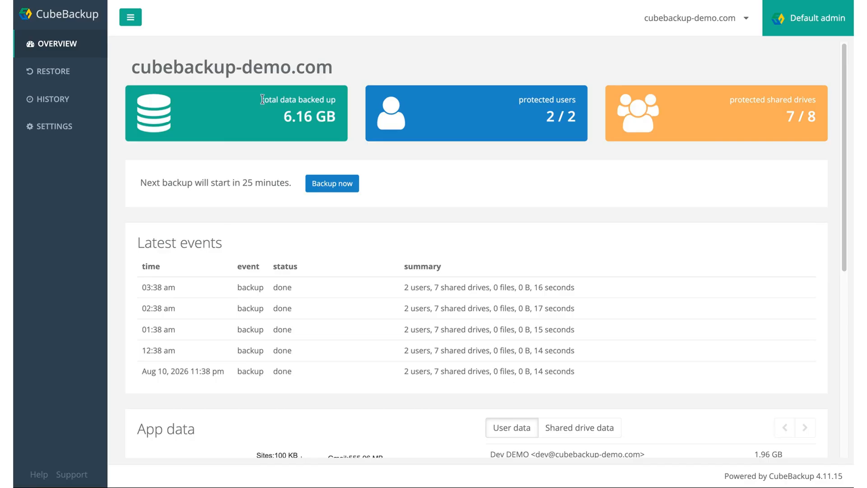
# Highlight the data-backed-up total, protected users, protected shared drives, next-backup and Latest events labels
pyautogui.moveTo(261, 98); pyautogui.dragTo(334, 102)
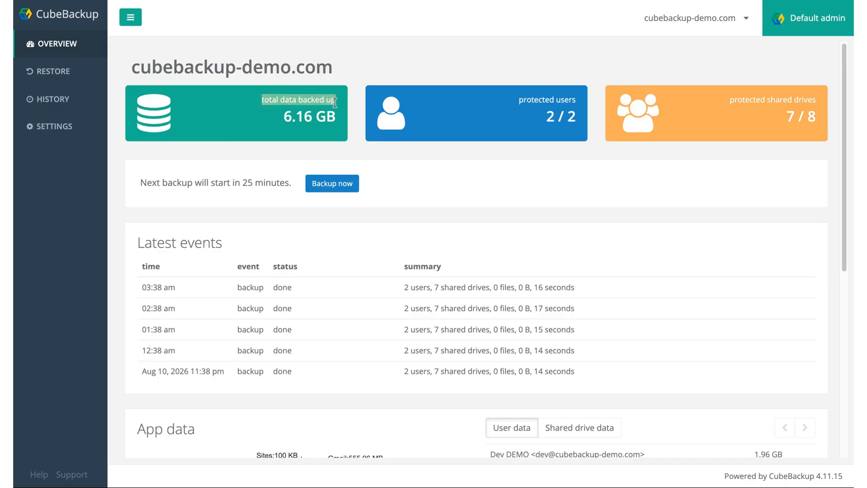
pyautogui.doubleClick(550, 98)
pyautogui.click(549, 98)
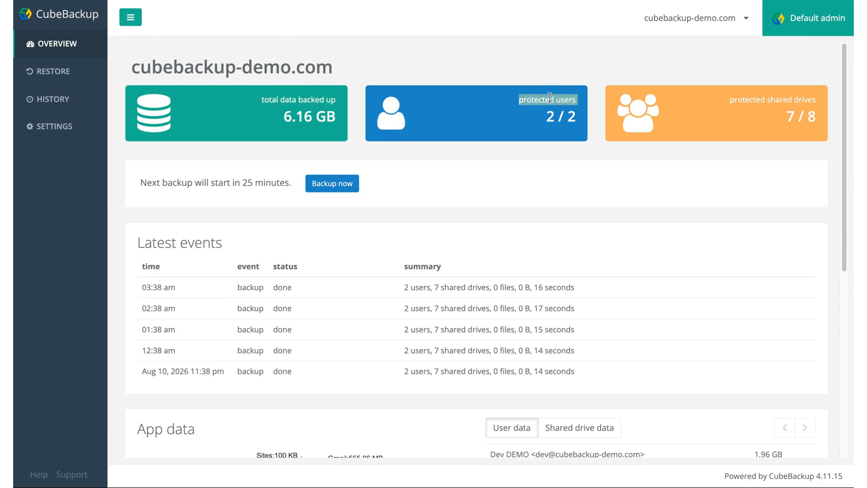
pyautogui.doubleClick(766, 98)
pyautogui.tripleClick(767, 98)
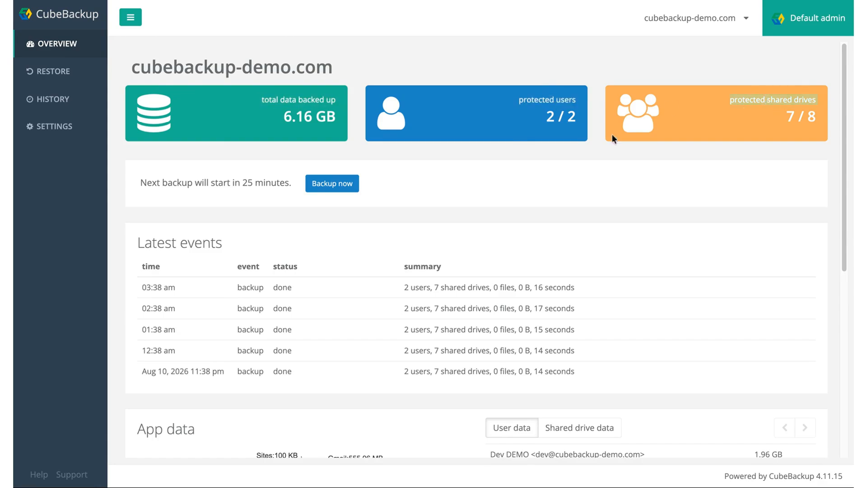
pyautogui.moveTo(242, 182); pyautogui.dragTo(289, 183)
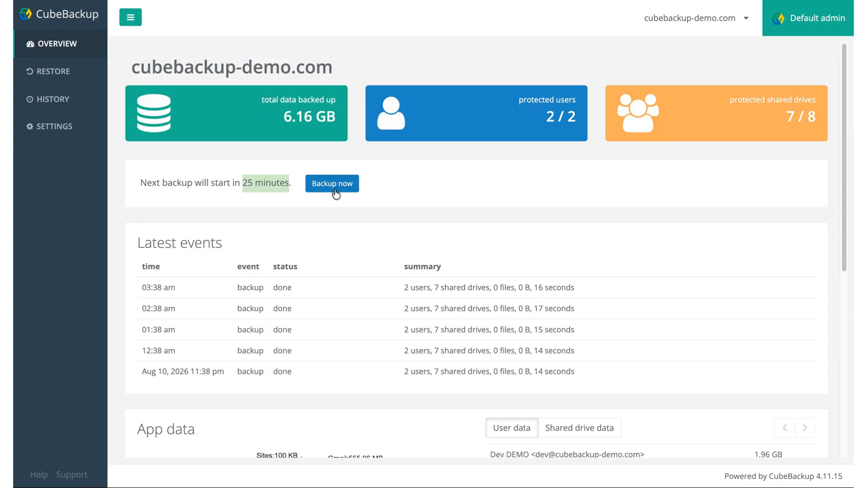
pyautogui.moveTo(135, 242); pyautogui.dragTo(223, 245)
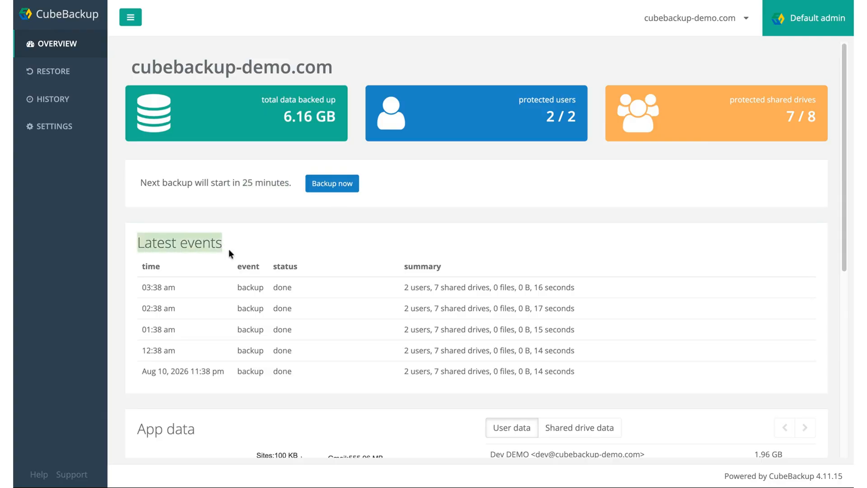
# Try the Shared drives, Gmail and Drive pie slices, then list per-shared-drive sizes, led by Code at 1.86 GB
pyautogui.scroll(-6, 228, 248)
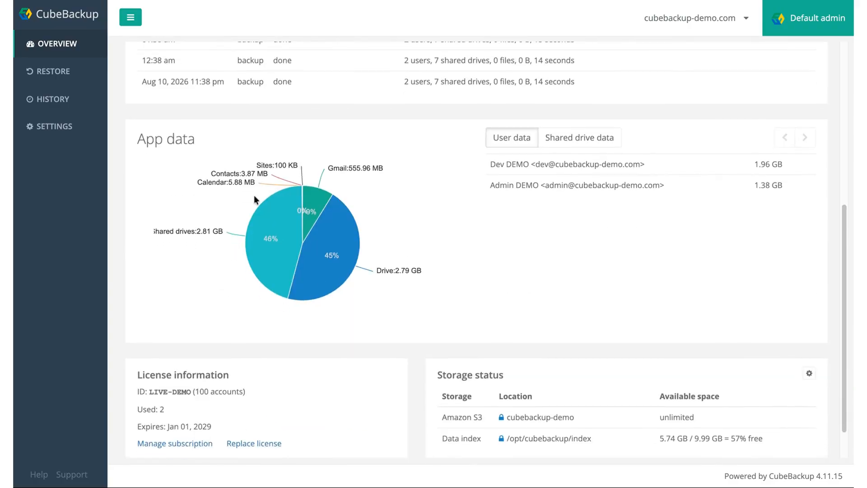
pyautogui.click(273, 227)
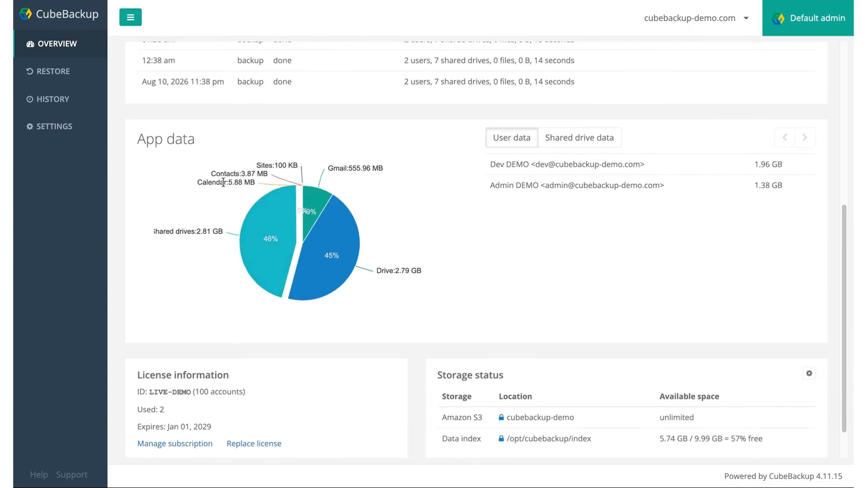
pyautogui.click(223, 182)
pyautogui.click(311, 204)
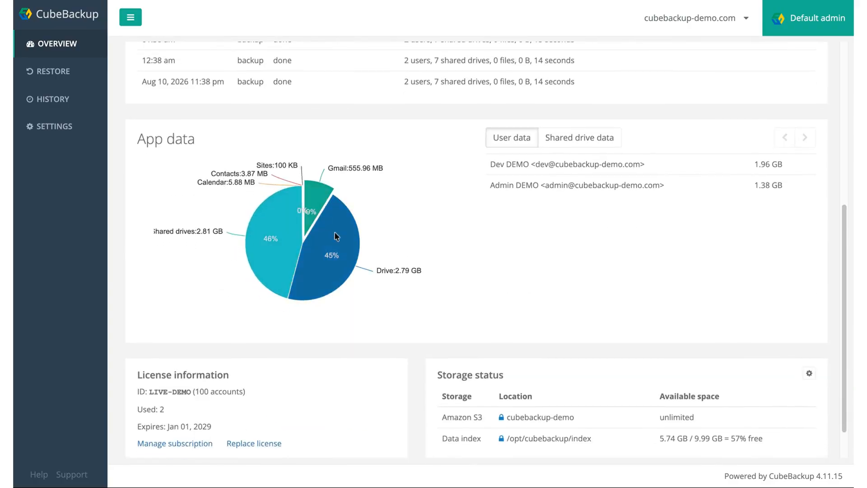
pyautogui.click(334, 235)
pyautogui.click(582, 141)
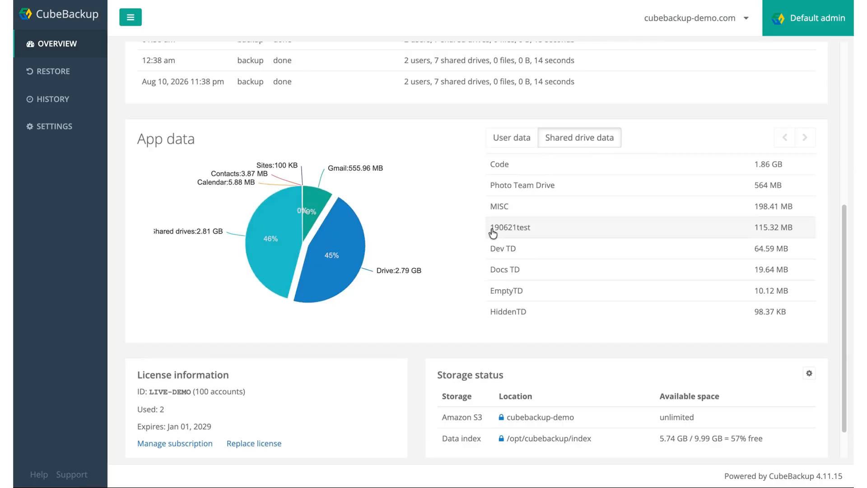
pyautogui.scroll(-1, 347, 347)
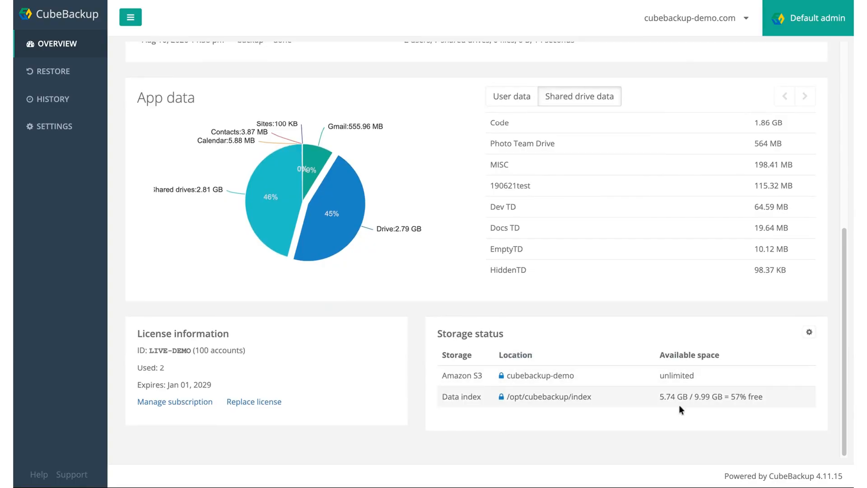
pyautogui.scroll(8, 375, 334)
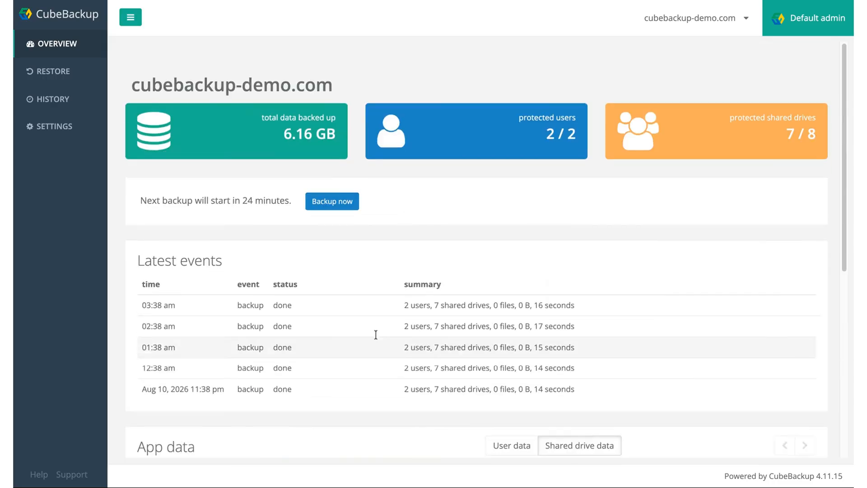
# In Restore, check the shared drives list, then search users for 'admin@' and open the admin's backup
pyautogui.click(74, 82)
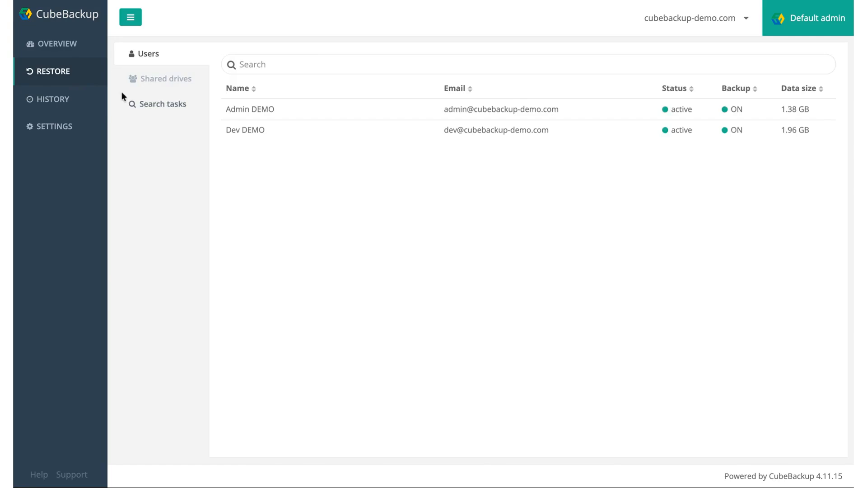
pyautogui.click(176, 85)
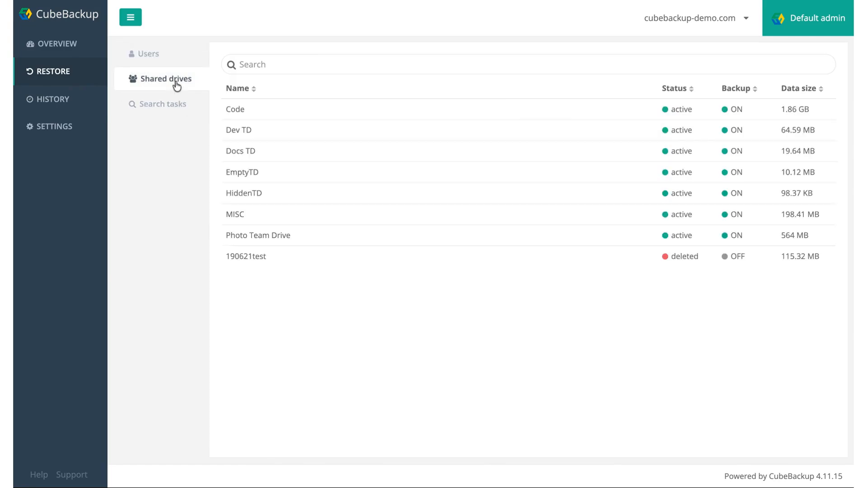
pyautogui.click(167, 61)
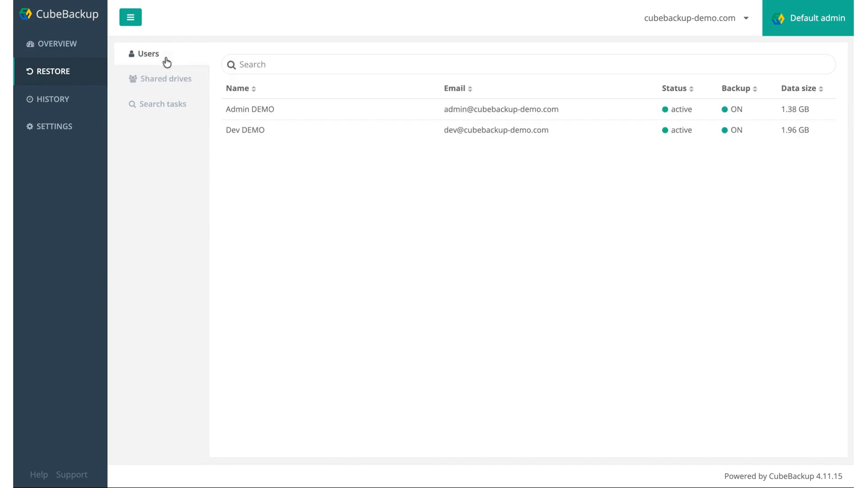
pyautogui.click(288, 67)
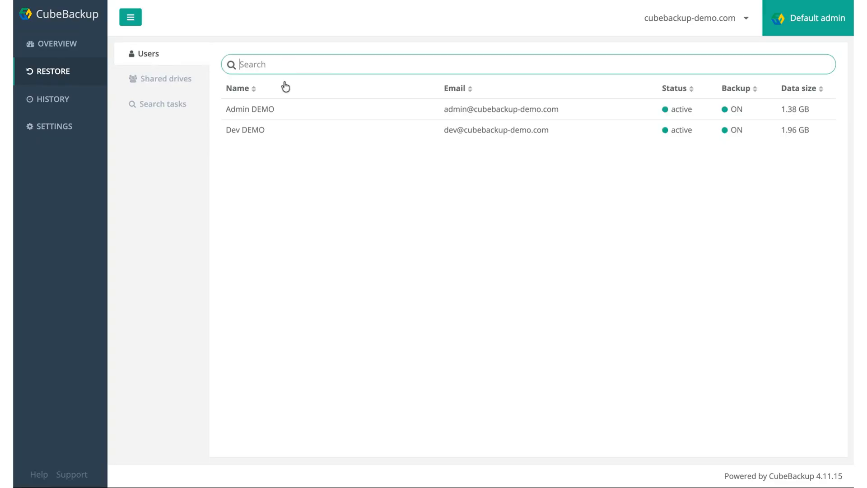
pyautogui.write('admin@')
pyautogui.click(367, 109)
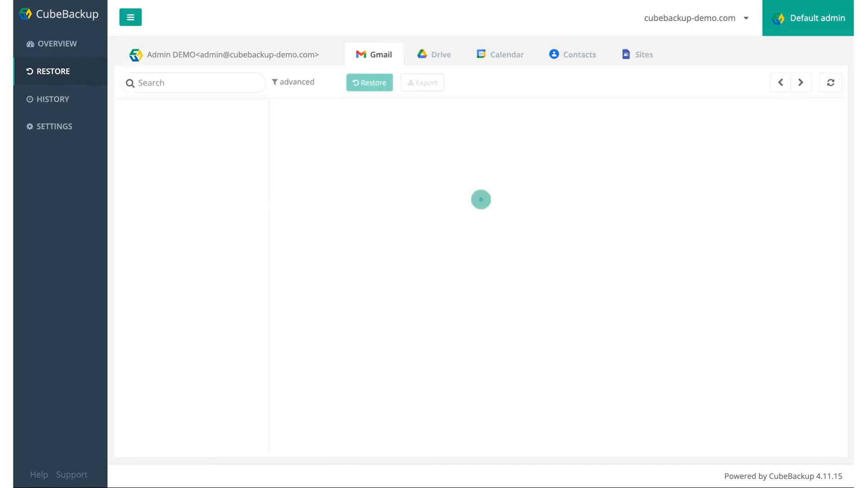
pyautogui.click(430, 67)
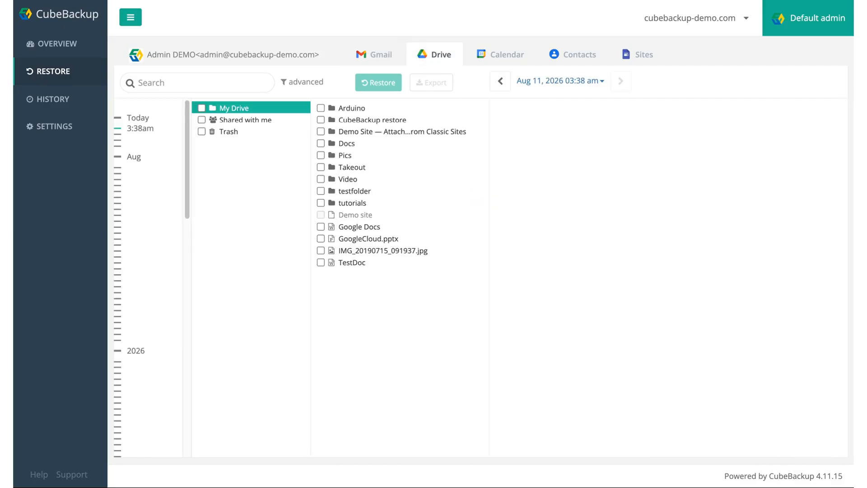
pyautogui.click(510, 55)
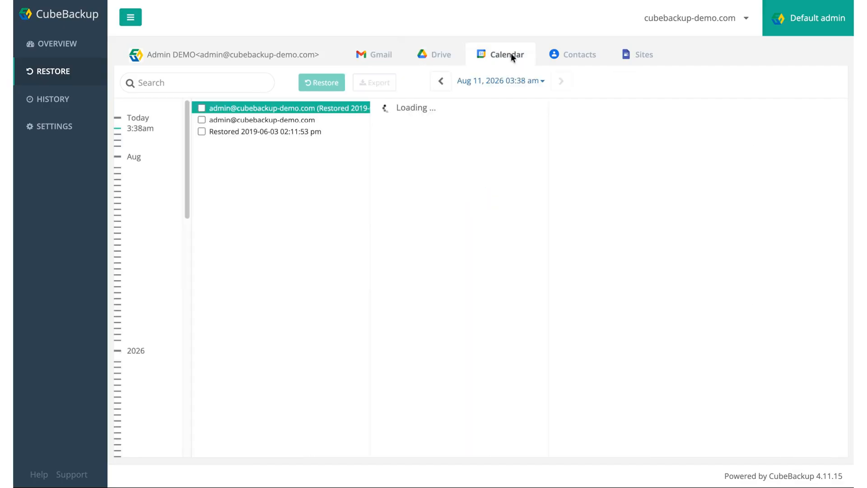
pyautogui.click(570, 54)
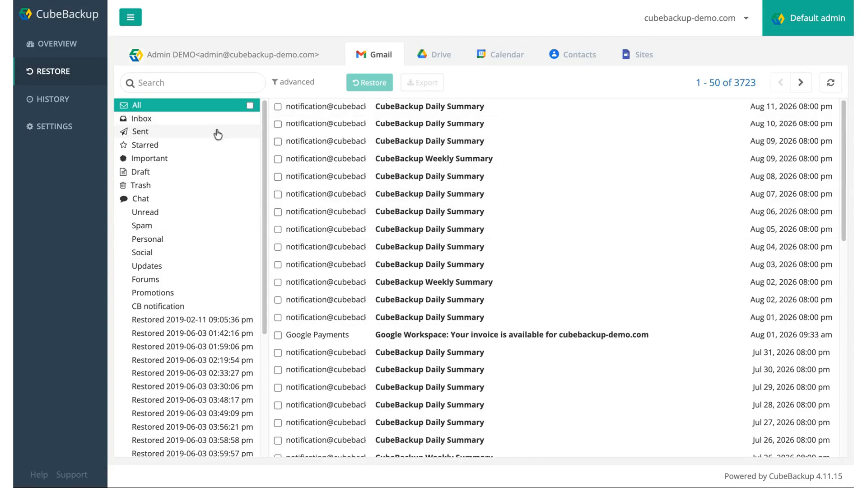
# Filter the mailbox to the 28 Sent messages and preview the first one before closing it
pyautogui.click(202, 138)
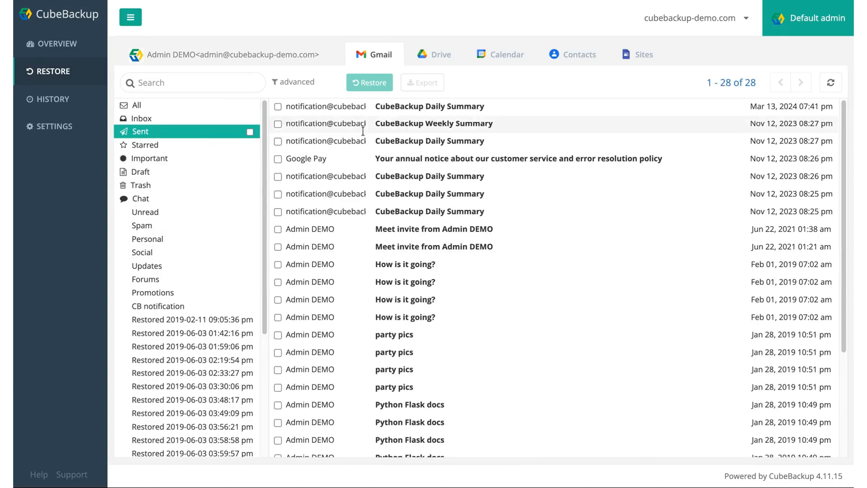
pyautogui.click(428, 109)
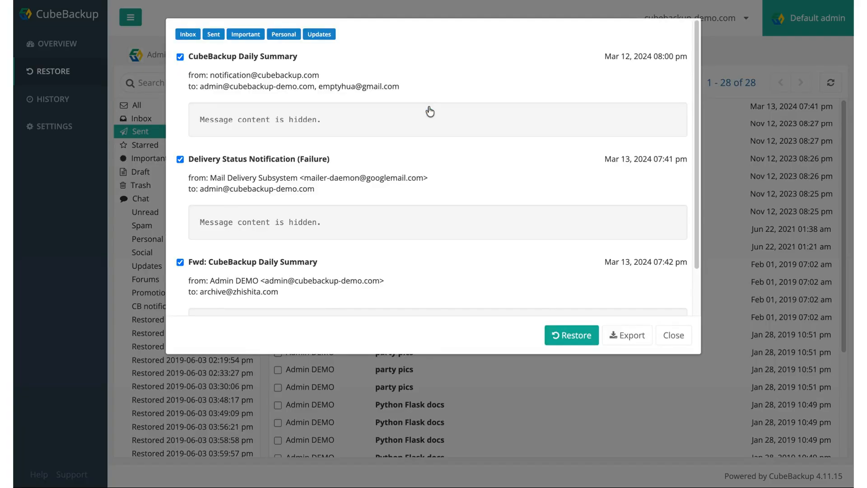
pyautogui.scroll(-2, 433, 181)
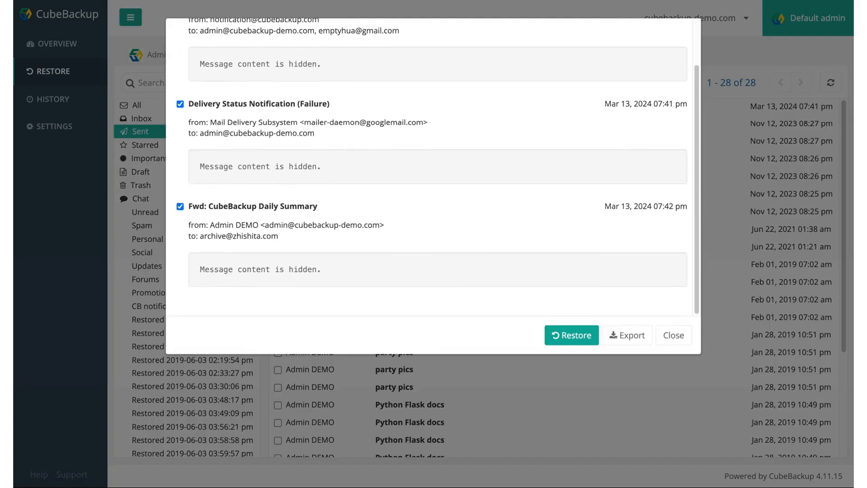
pyautogui.scroll(2, 433, 180)
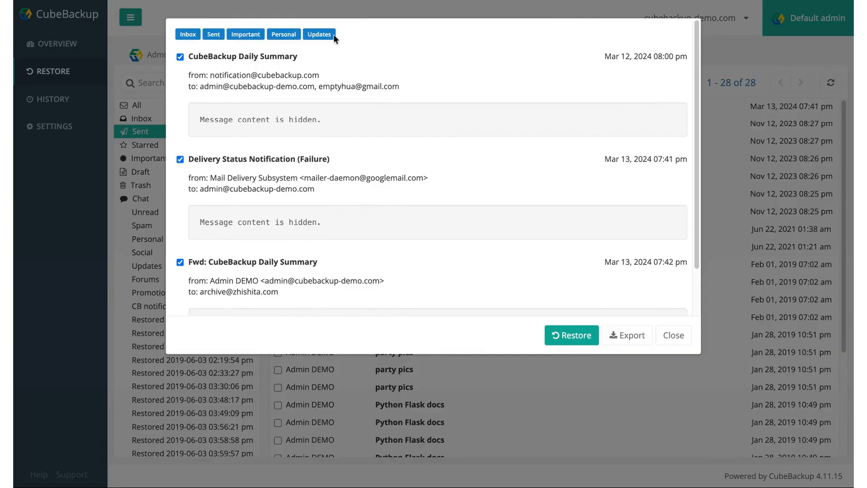
pyautogui.moveTo(333, 35); pyautogui.dragTo(168, 37)
pyautogui.click(377, 30)
pyautogui.click(673, 335)
# Mark the Sent messages for restore, try another target user, then set the target back to admin
pyautogui.click(277, 108)
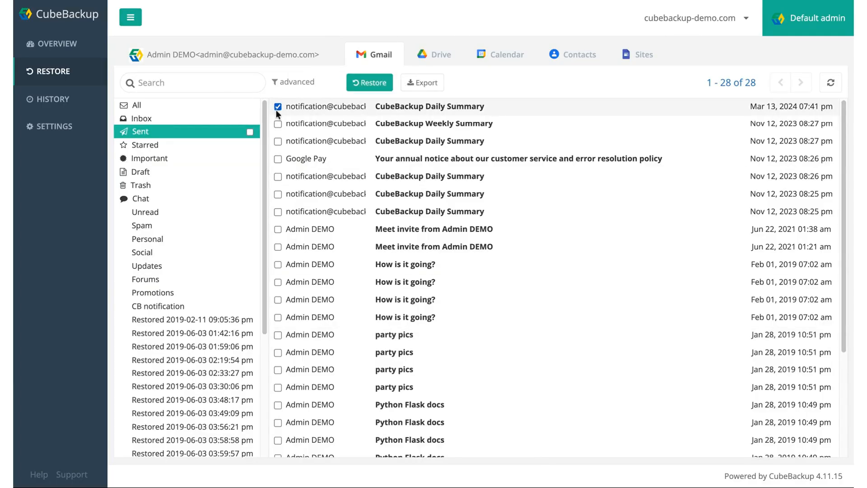
pyautogui.click(278, 123)
pyautogui.click(250, 133)
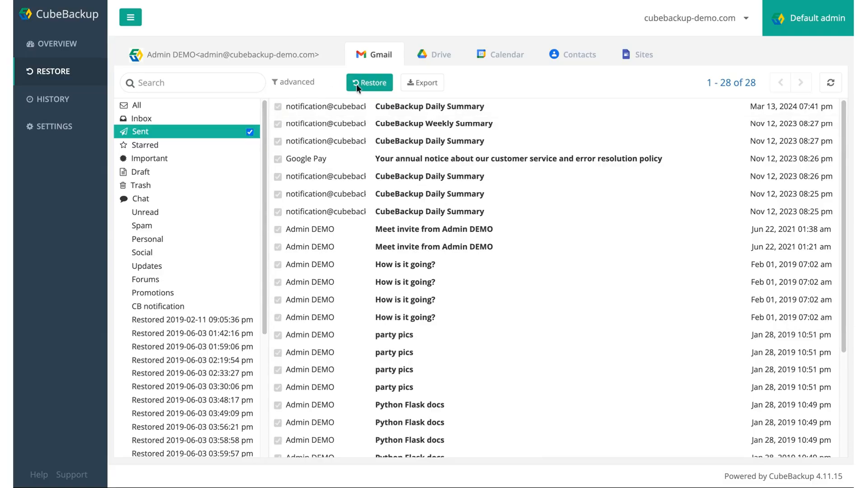
pyautogui.click(364, 82)
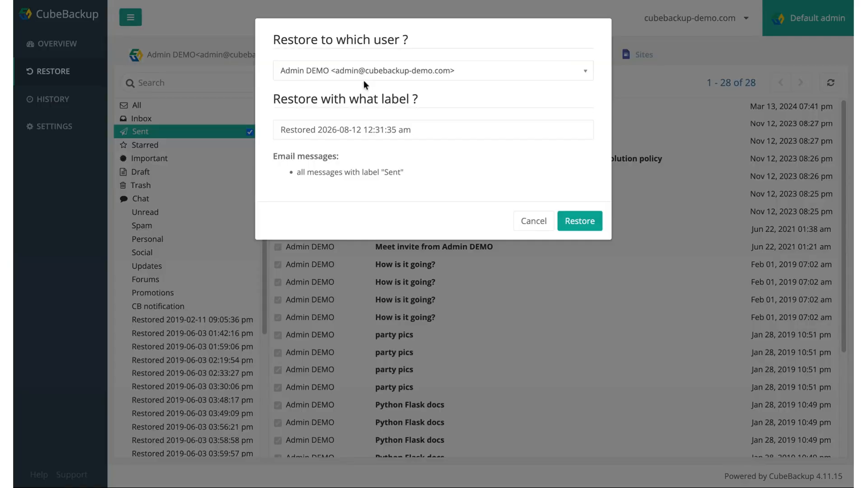
pyautogui.click(364, 70)
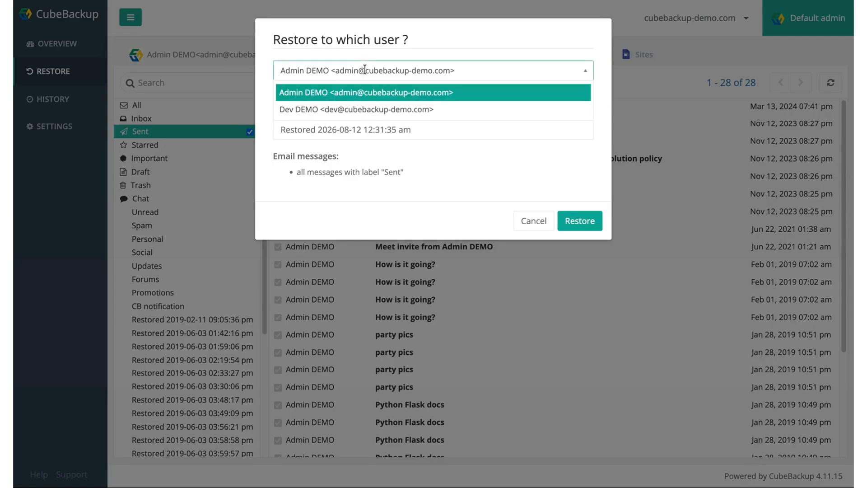
pyautogui.click(358, 109)
pyautogui.click(357, 77)
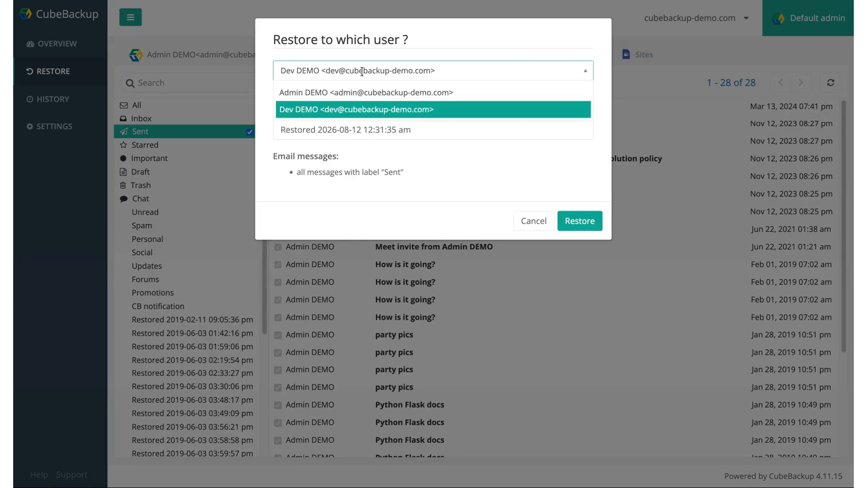
pyautogui.click(356, 91)
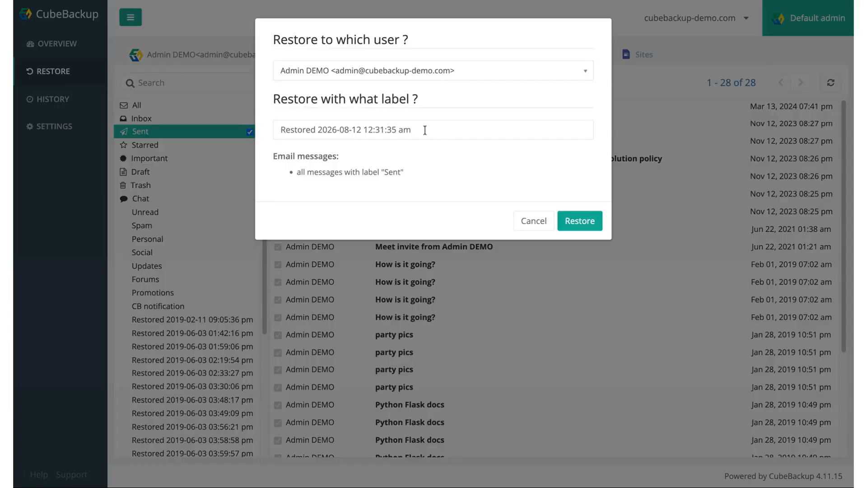
# Clear and undo the restore label, cancel the restore, and bring up Export for messages labelled Sent
pyautogui.moveTo(424, 130); pyautogui.dragTo(272, 125)
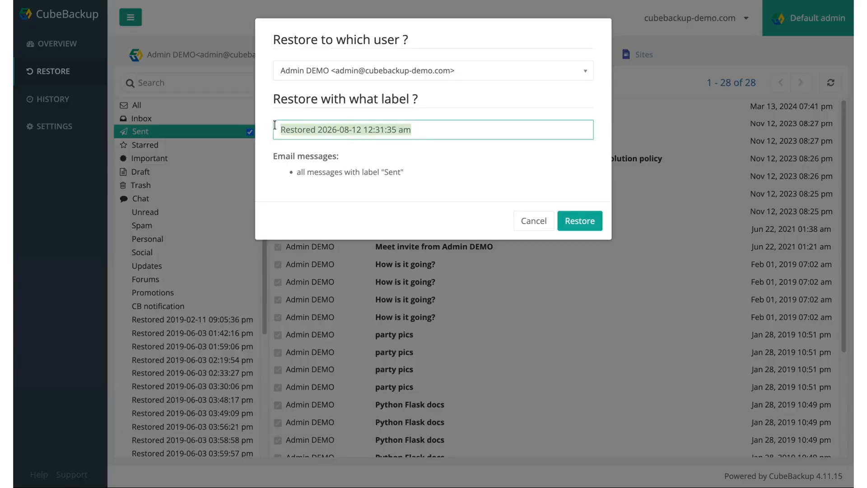
pyautogui.press('BackSpace')
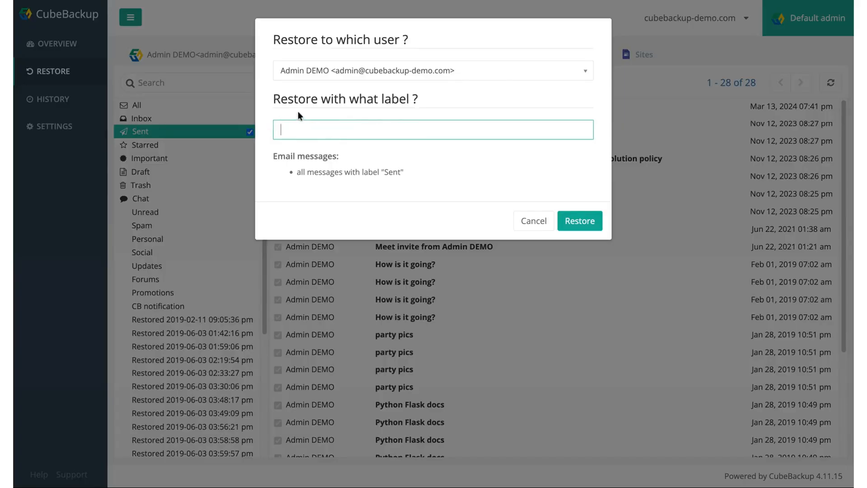
pyautogui.hotkey('ctrl', 'z')
pyautogui.click(407, 149)
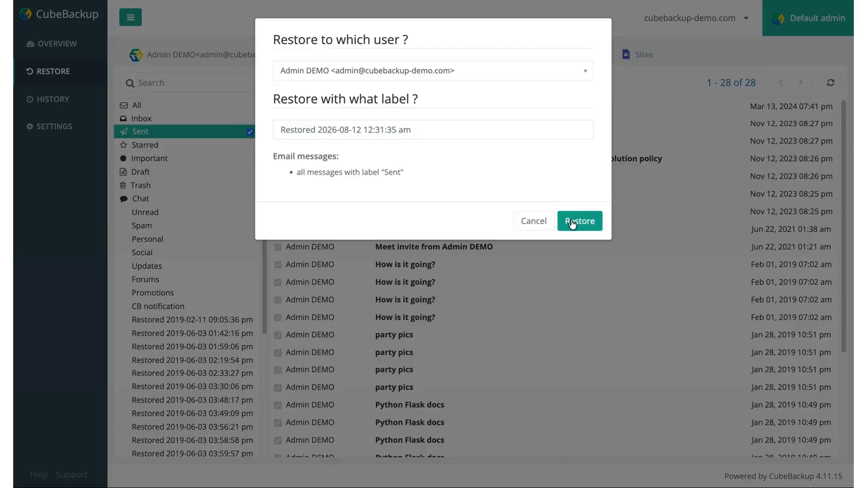
pyautogui.click(536, 221)
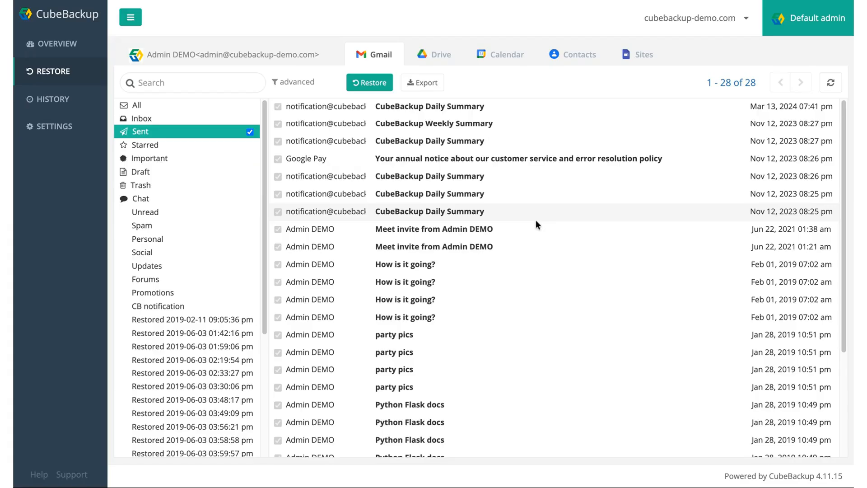
pyautogui.click(428, 86)
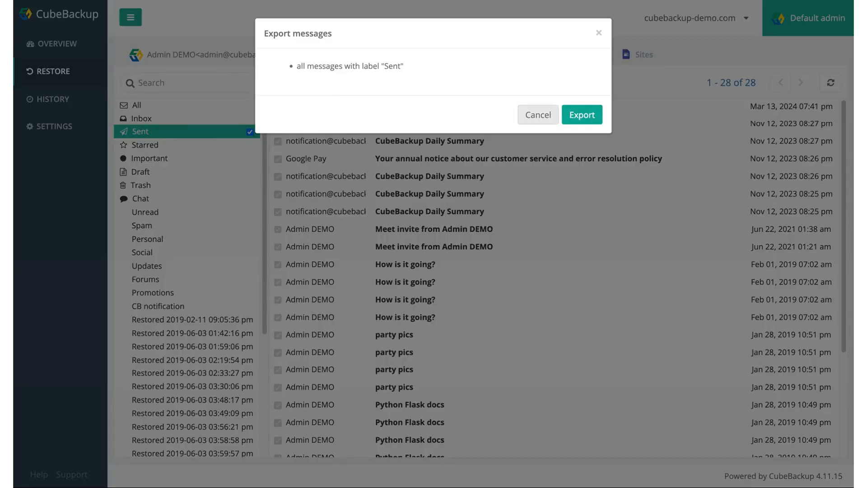
# Cancel the Sent messages export and bring up the advanced search filters
pyautogui.click(538, 115)
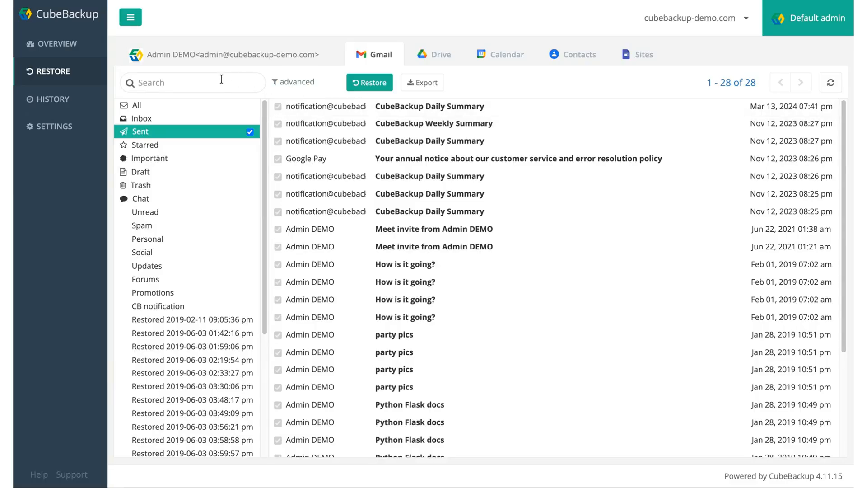
pyautogui.click(221, 79)
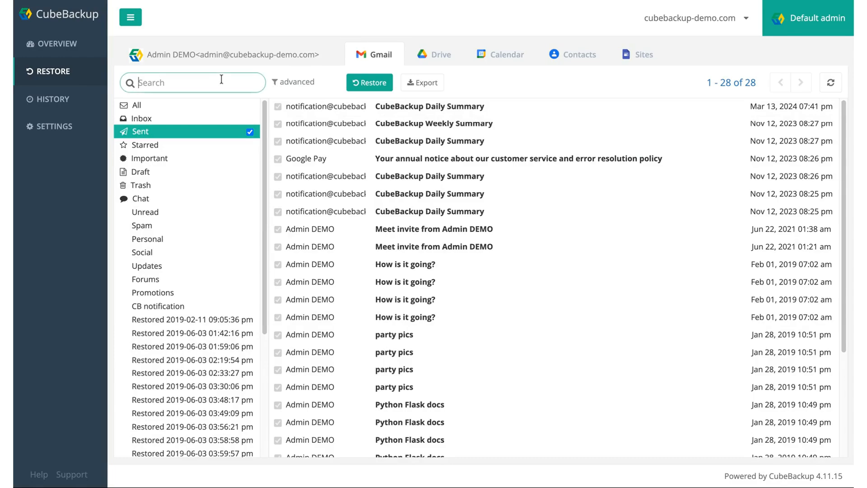
pyautogui.click(295, 84)
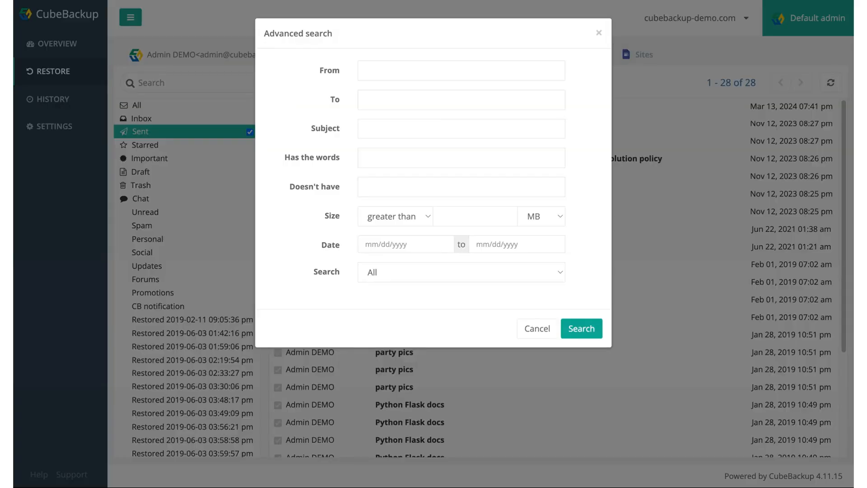
# Look over the words, From, To, Subject, date, size and scope filters, then cancel without searching
pyautogui.click(372, 159)
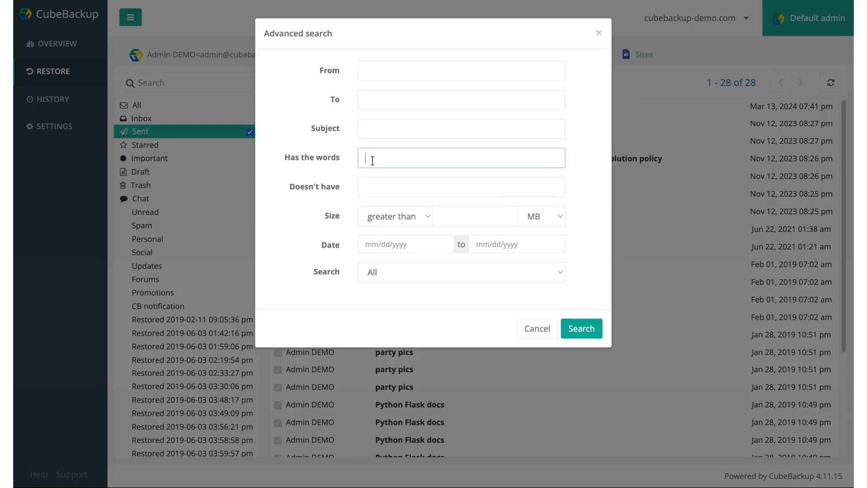
pyautogui.click(373, 71)
pyautogui.click(373, 107)
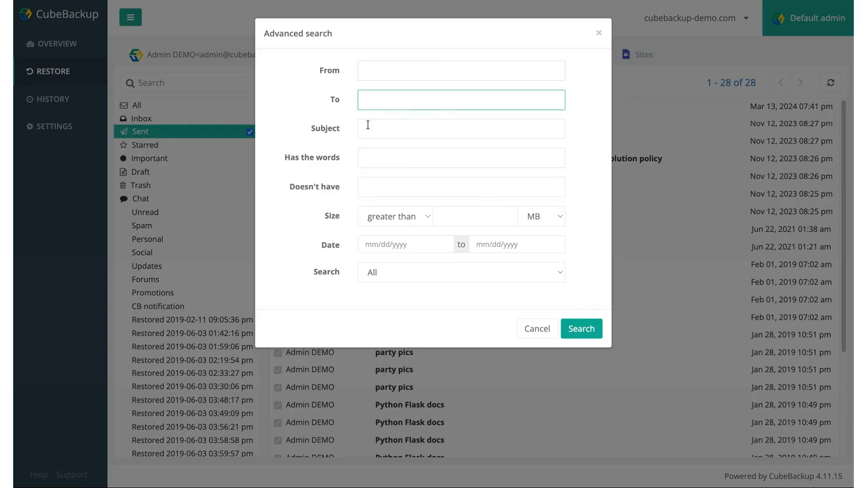
pyautogui.click(368, 125)
pyautogui.click(382, 244)
pyautogui.click(500, 217)
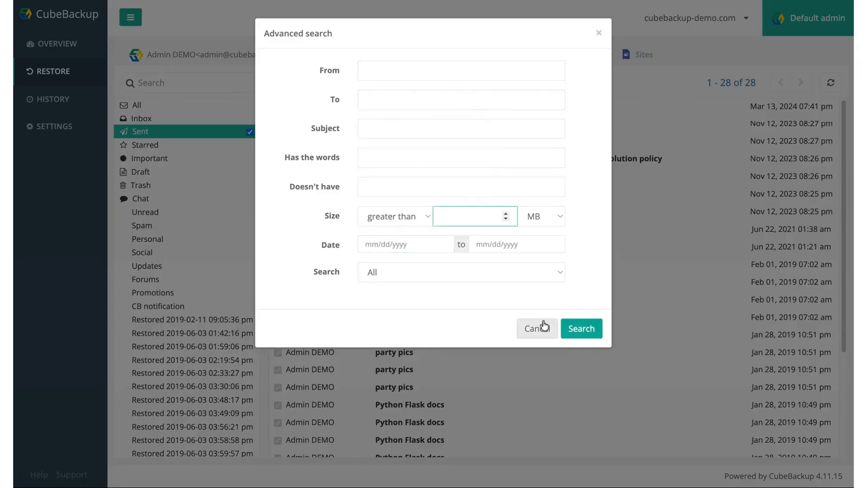
pyautogui.click(543, 274)
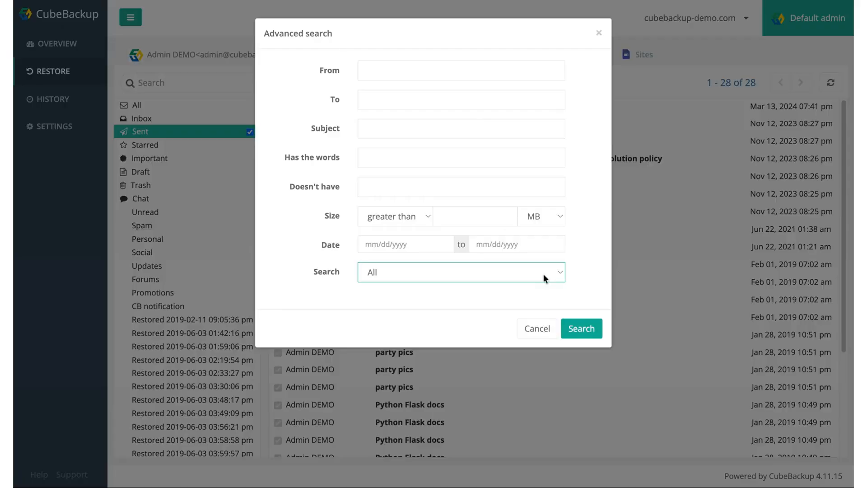
pyautogui.click(537, 329)
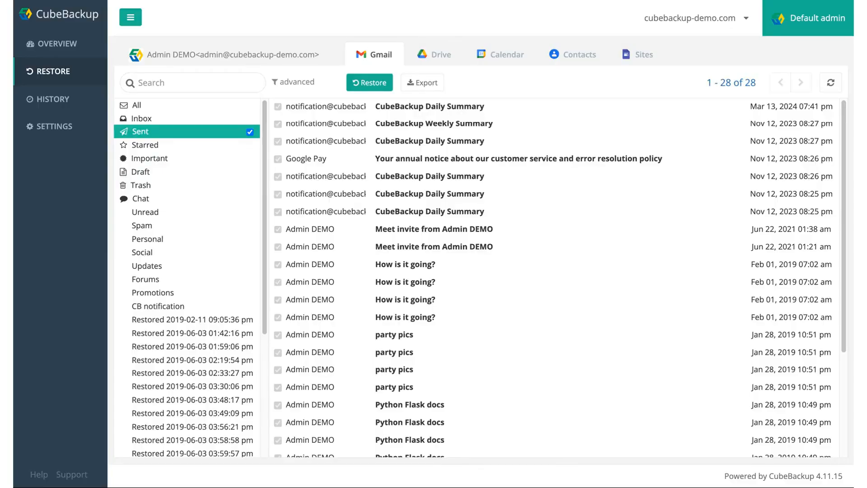
# Switch to the backed-up Drive files and jump to the Jun 13, 2026 7:51 pm snapshot
pyautogui.click(435, 55)
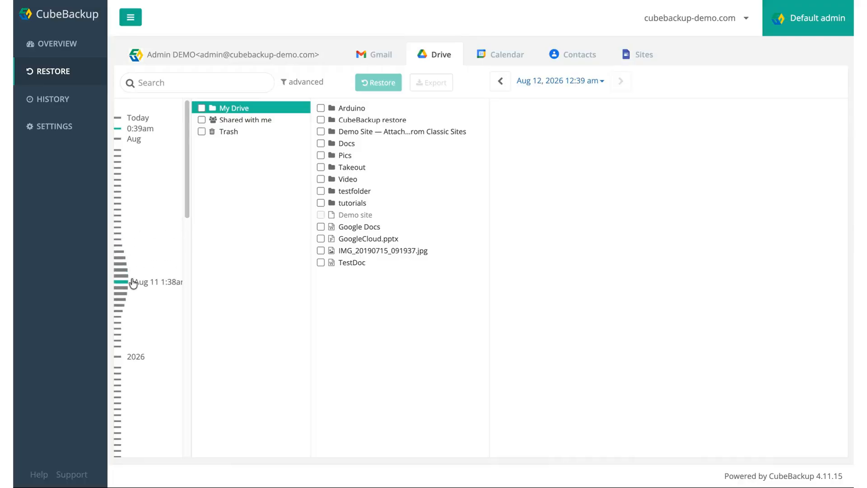
pyautogui.scroll(-2, 130, 384)
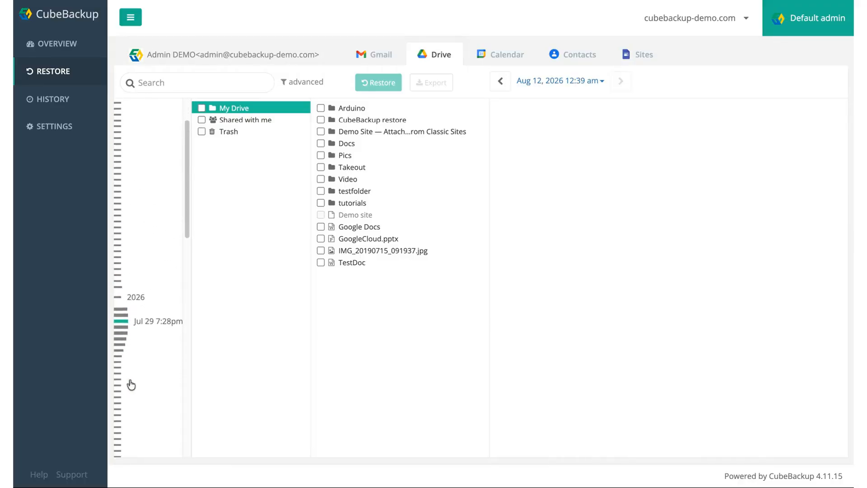
pyautogui.click(127, 442)
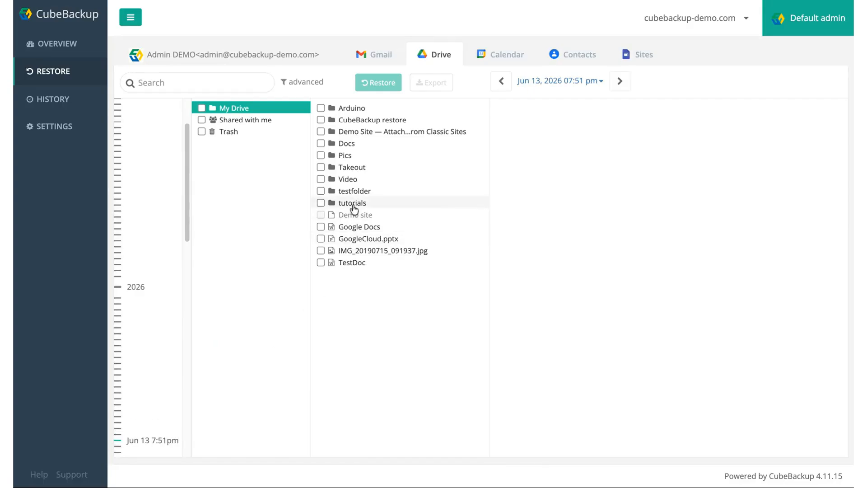
# Browse the list of backup snapshot times, then open the tutorials folder
pyautogui.click(555, 81)
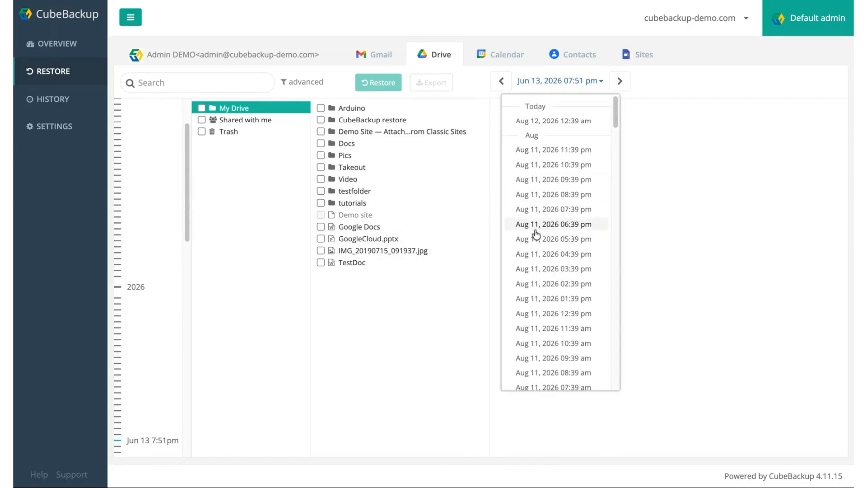
pyautogui.scroll(-10, 535, 232)
pyautogui.scroll(-20, 536, 233)
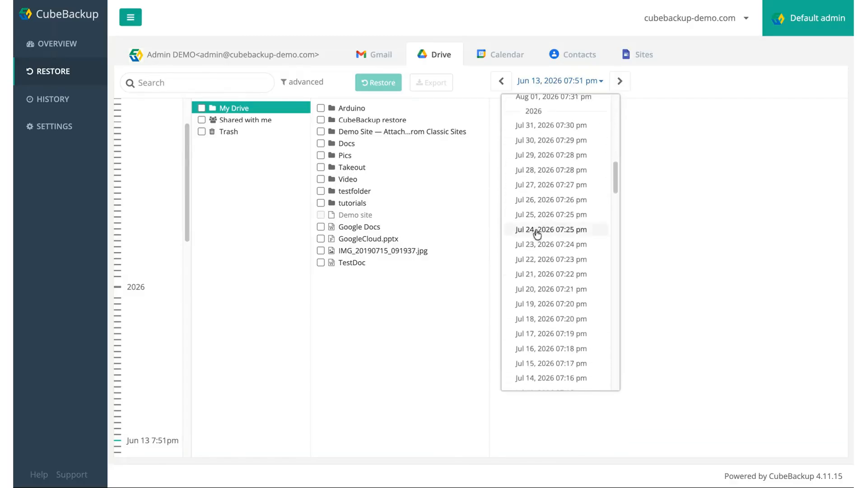
pyautogui.scroll(-15, 536, 233)
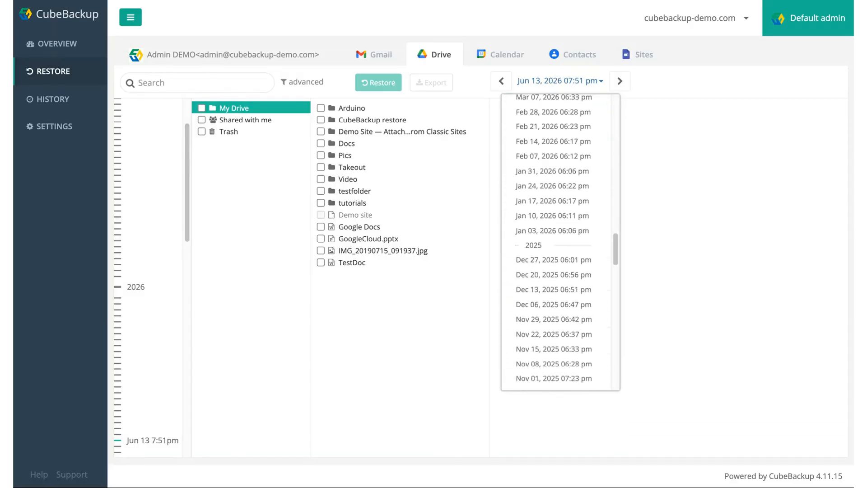
pyautogui.click(494, 229)
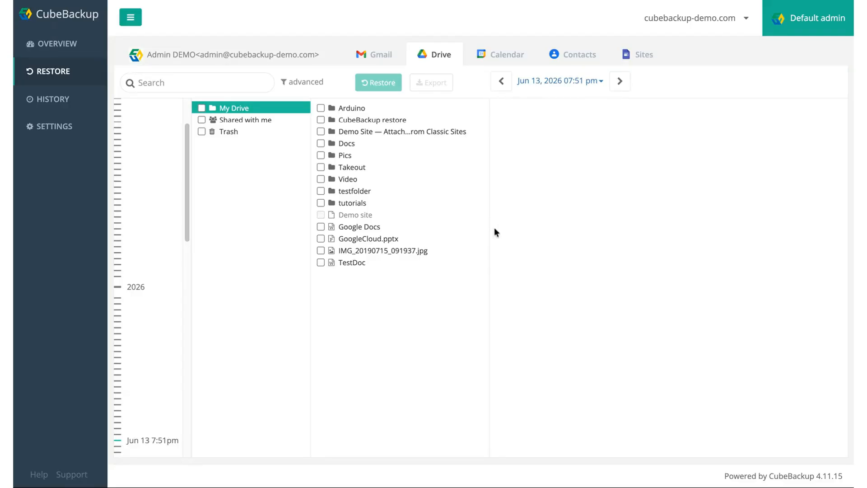
pyautogui.click(360, 202)
# Review UNADJUSTEDNONRAW_thumb_1f49.jpg's details and versions, then mark it and upgrade-cubebackup-to-v4 for restore
pyautogui.click(441, 227)
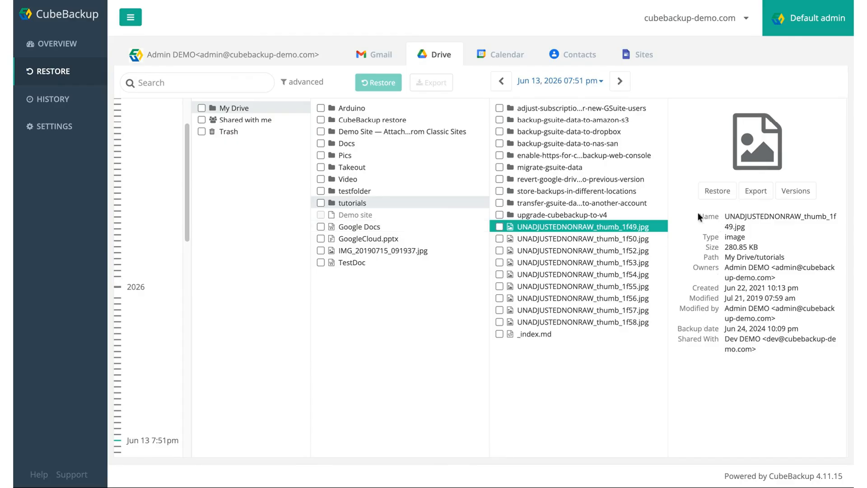
pyautogui.moveTo(697, 212); pyautogui.dragTo(720, 356)
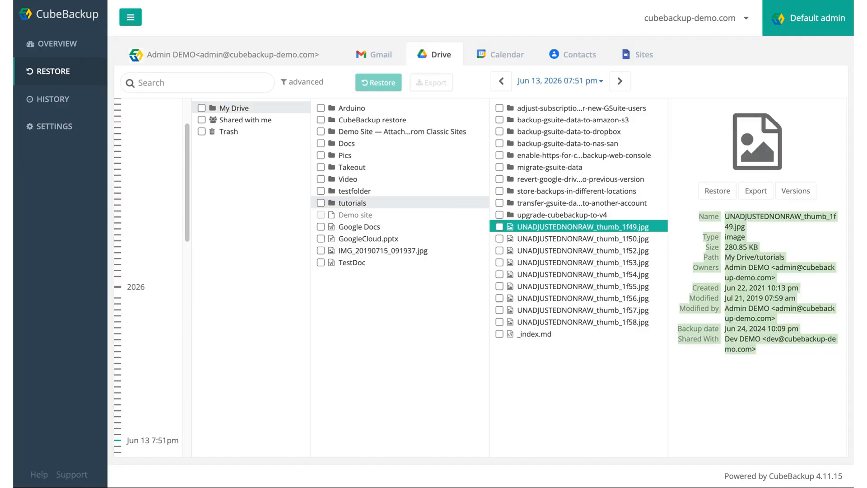
pyautogui.click(767, 384)
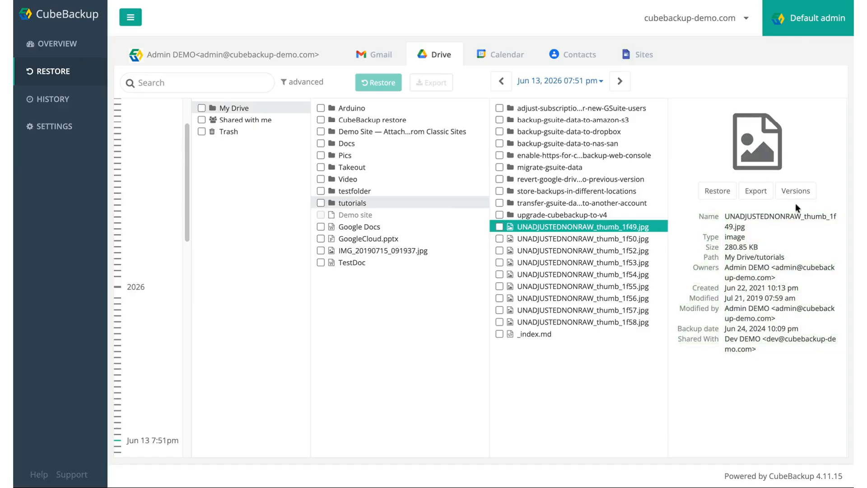
pyautogui.click(796, 192)
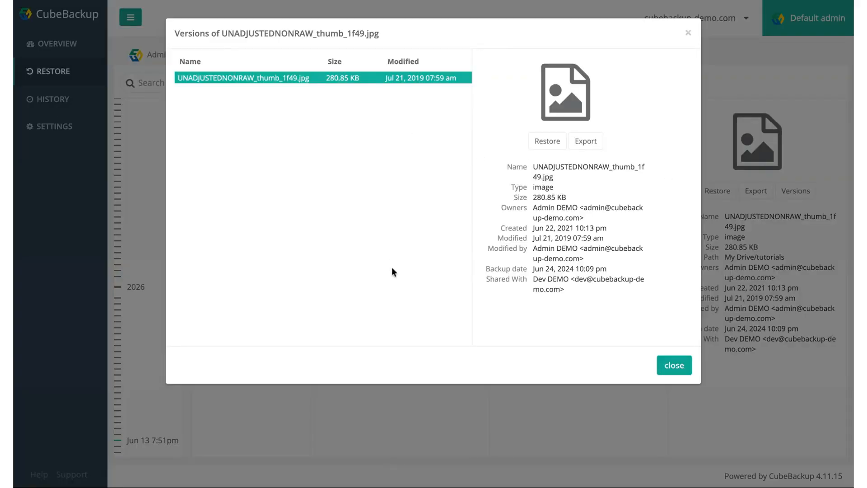
pyautogui.click(673, 365)
pyautogui.click(500, 226)
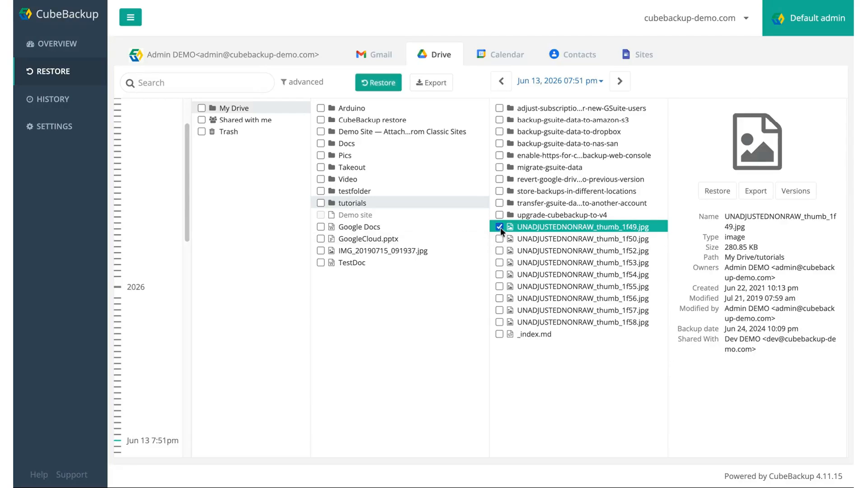
pyautogui.click(499, 215)
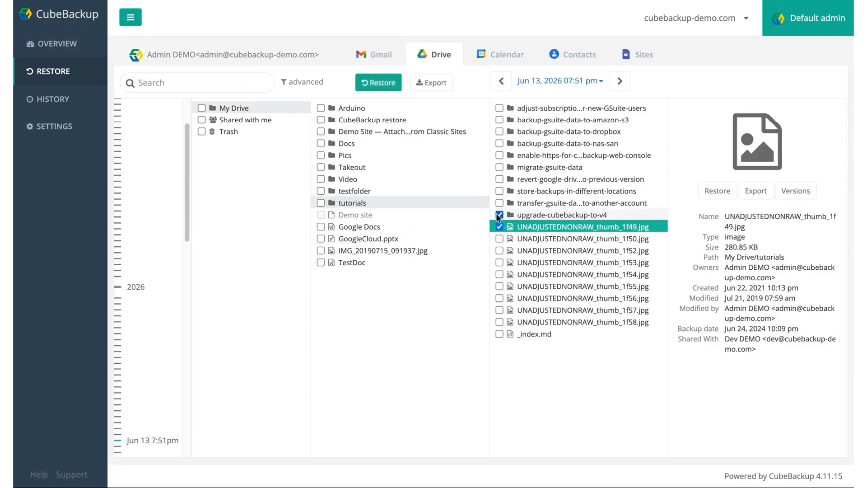
# Mark GoogleCloud.pptx for restore, keeping the admin account as the restore target
pyautogui.click(321, 202)
pyautogui.click(321, 239)
pyautogui.click(381, 85)
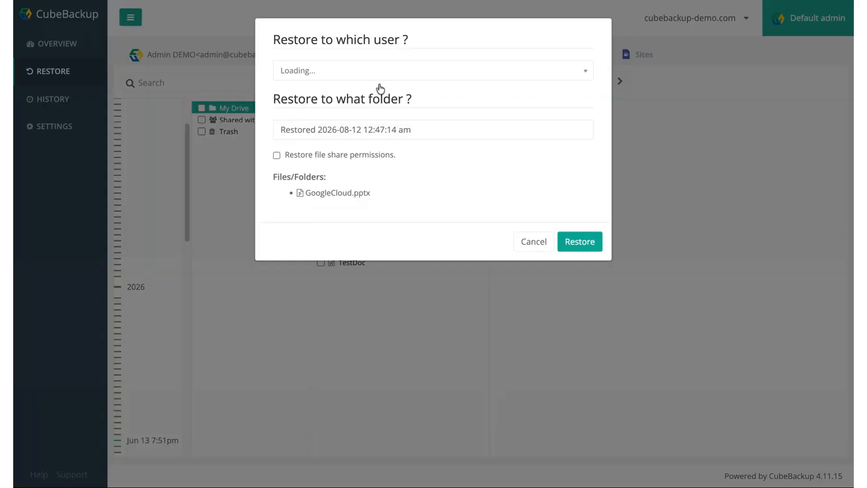
pyautogui.click(380, 72)
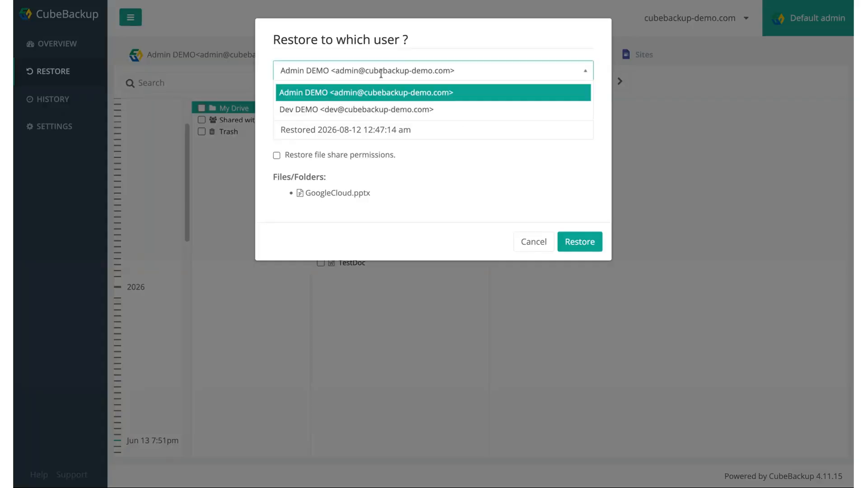
pyautogui.click(443, 62)
# Restore into folder 'testfolder' with file share permissions, leaving it running in the background
pyautogui.moveTo(412, 131); pyautogui.dragTo(276, 131)
pyautogui.write('testfolder')
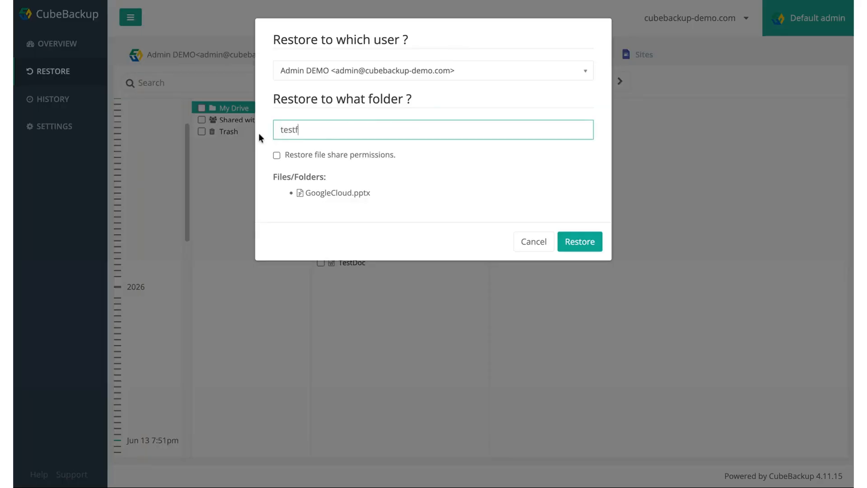
pyautogui.click(277, 155)
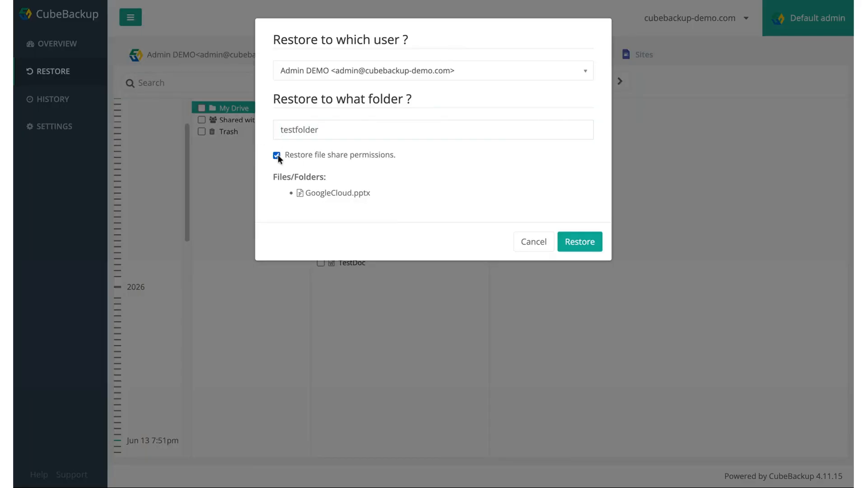
pyautogui.doubleClick(332, 162)
pyautogui.click(401, 183)
pyautogui.click(581, 244)
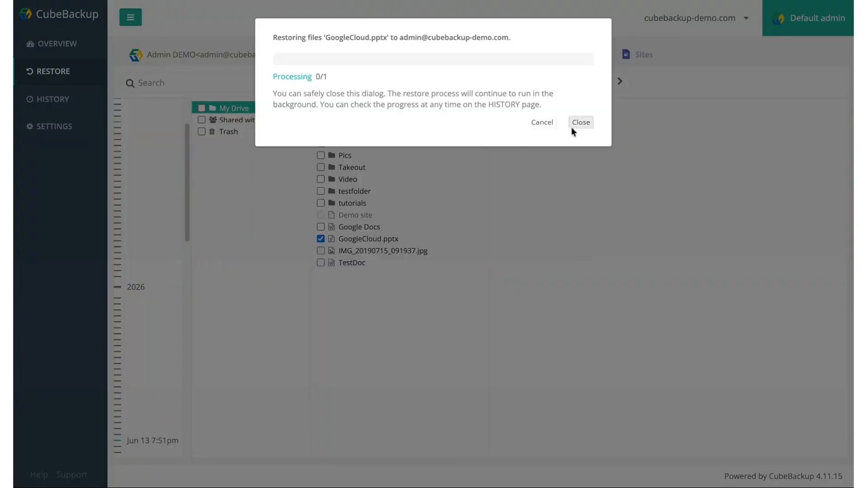
pyautogui.click(581, 123)
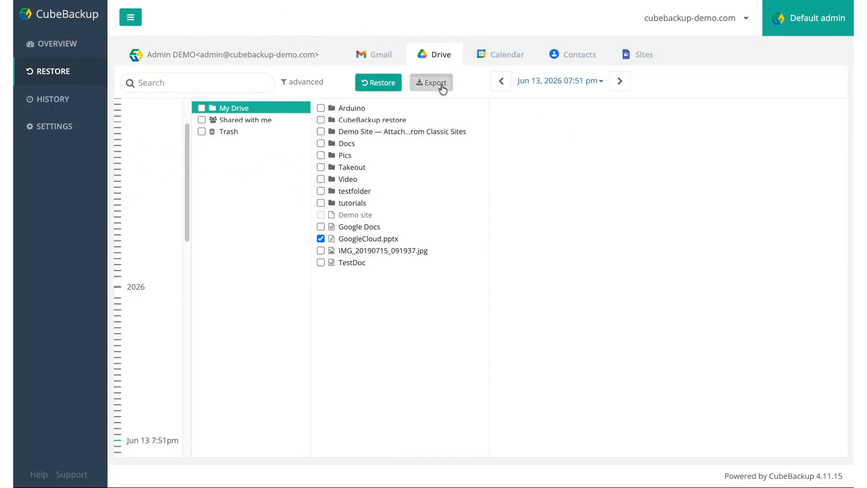
pyautogui.click(441, 86)
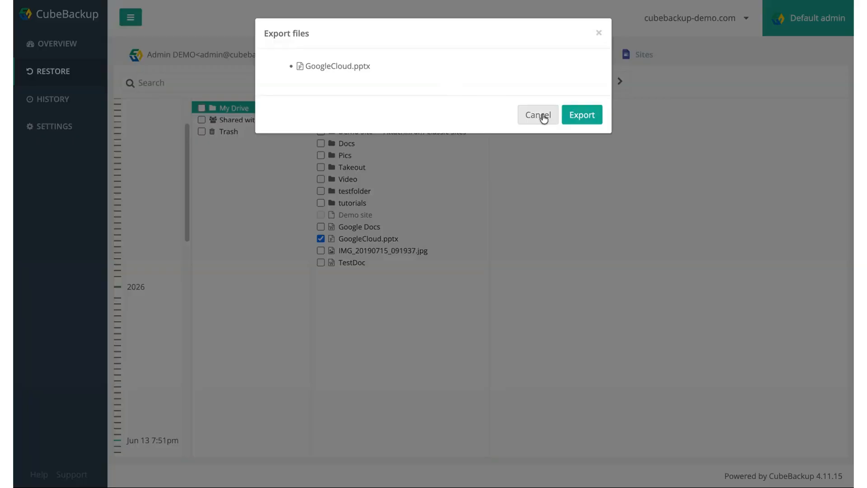
pyautogui.click(543, 119)
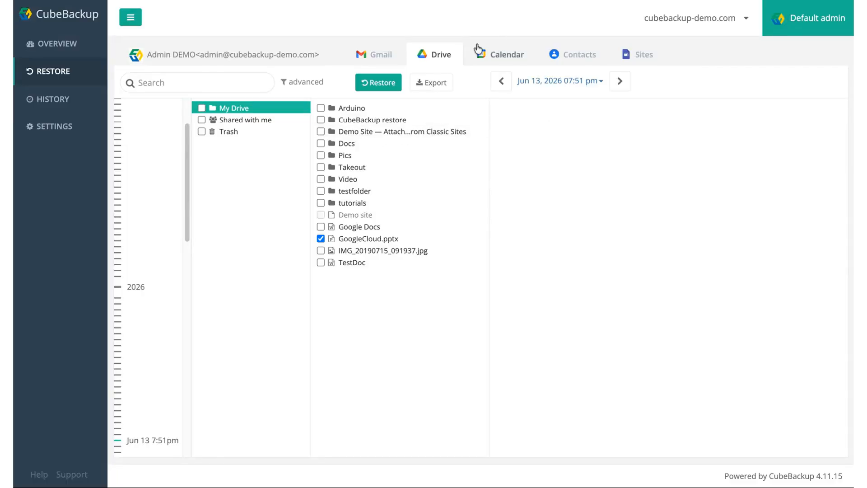
pyautogui.click(241, 81)
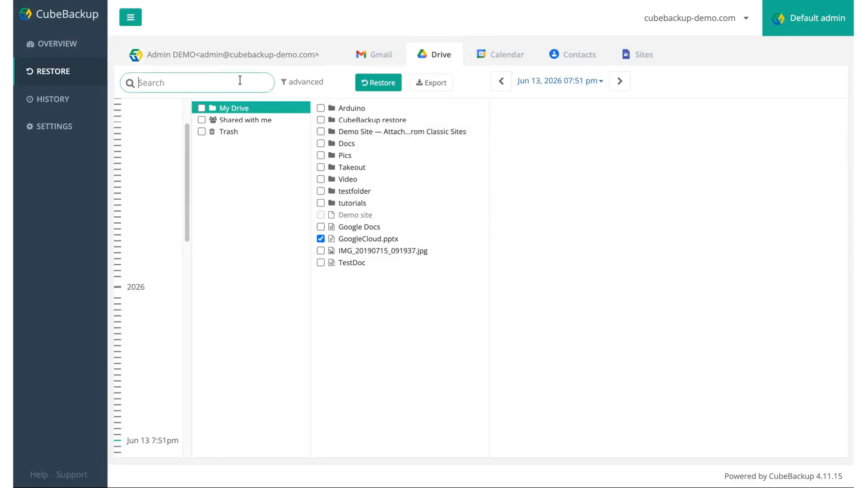
pyautogui.click(302, 82)
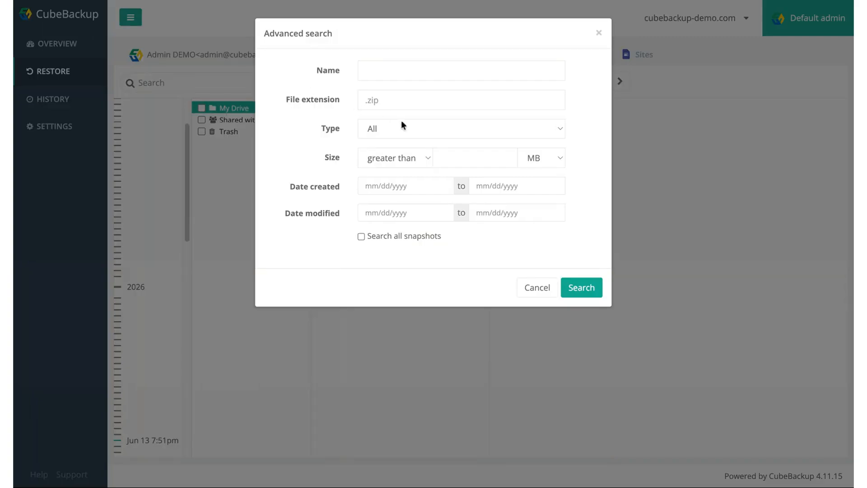
pyautogui.click(387, 71)
pyautogui.click(400, 100)
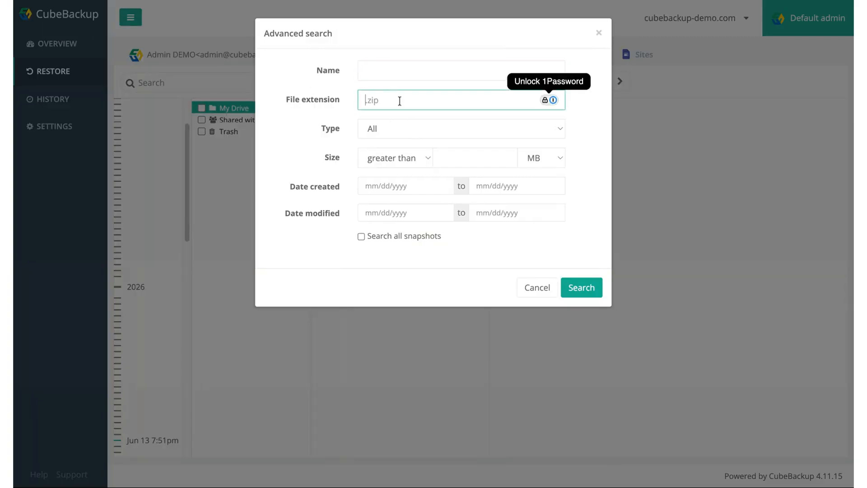
pyautogui.click(412, 185)
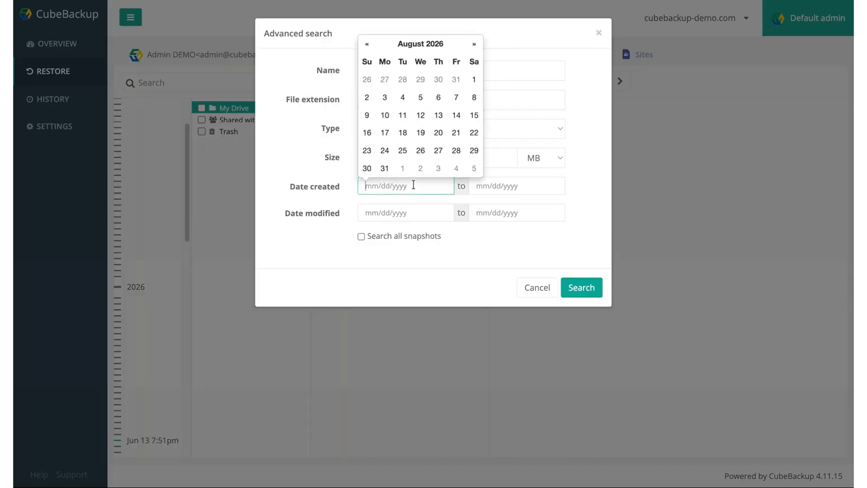
pyautogui.click(394, 213)
pyautogui.click(443, 249)
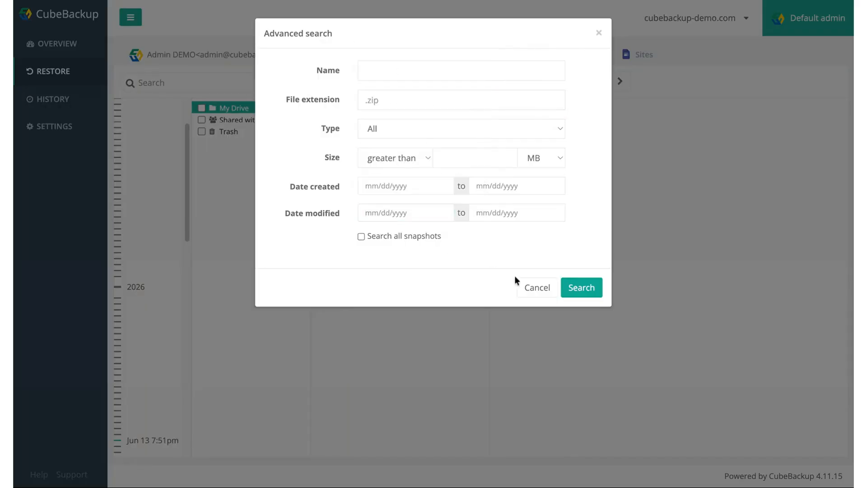
pyautogui.click(532, 286)
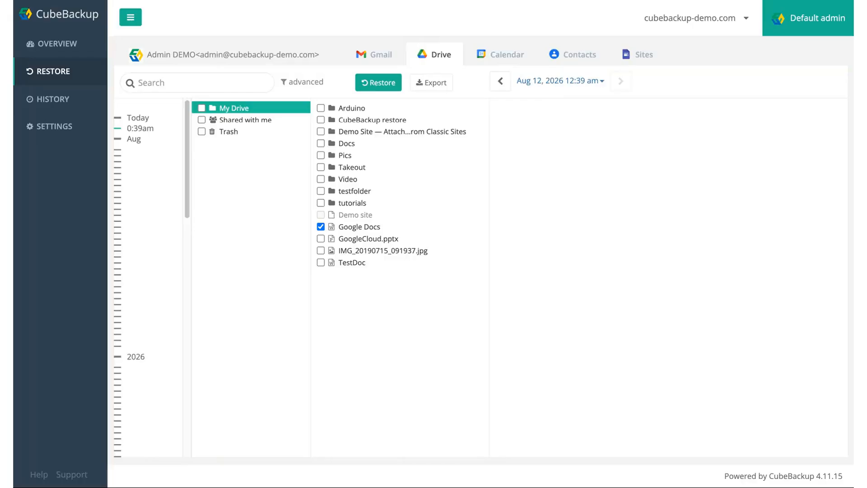
pyautogui.click(504, 54)
# Show Contacts from the Aug 11, 2026 1:38 am snapshot and mark All Contacts for restore
pyautogui.click(585, 54)
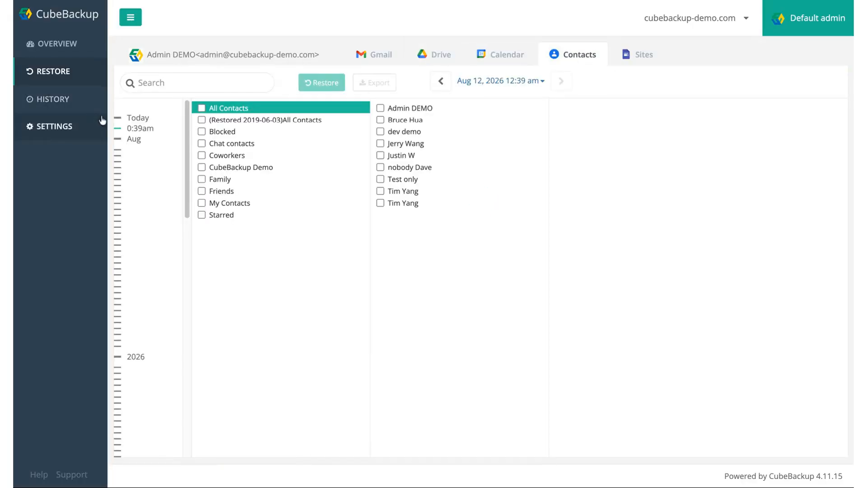
pyautogui.click(135, 281)
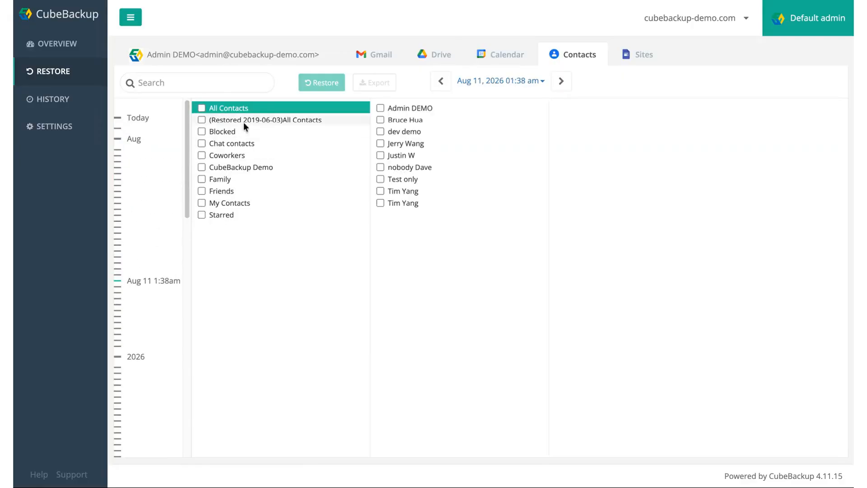
pyautogui.click(430, 111)
pyautogui.click(380, 108)
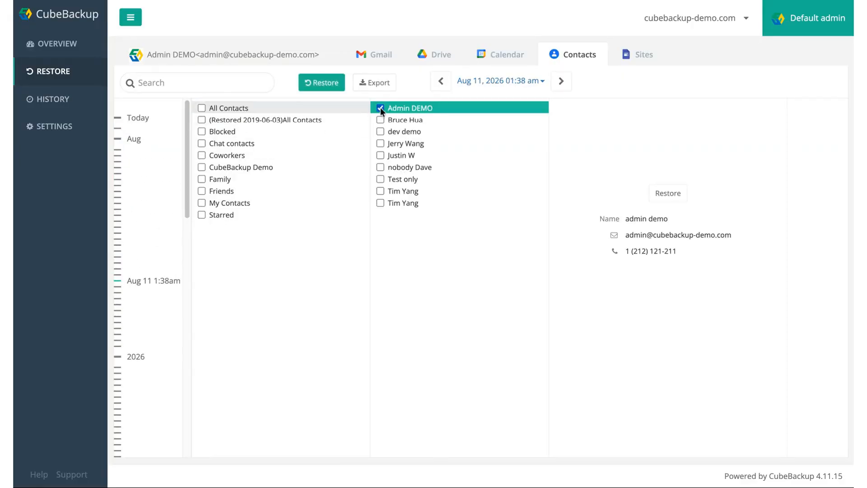
pyautogui.click(201, 108)
# Open and cancel both the Restore and Export options for the contacts, then focus the contact search
pyautogui.click(307, 88)
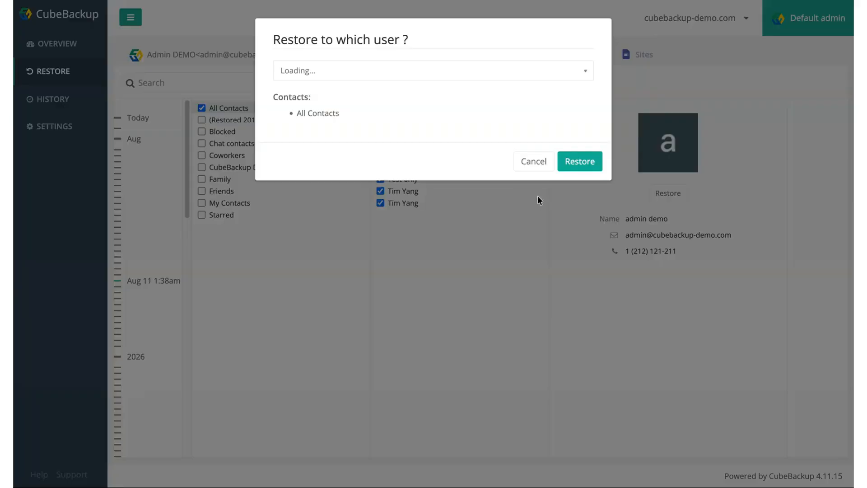
pyautogui.click(534, 162)
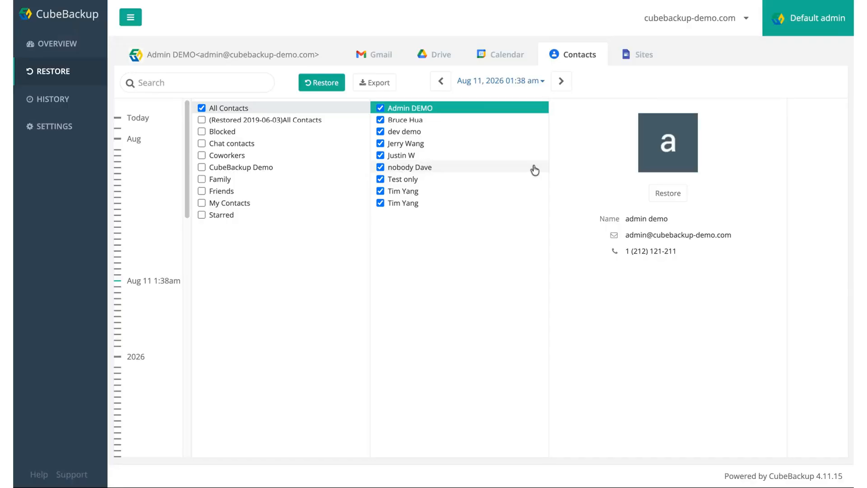
pyautogui.click(369, 85)
pyautogui.click(545, 117)
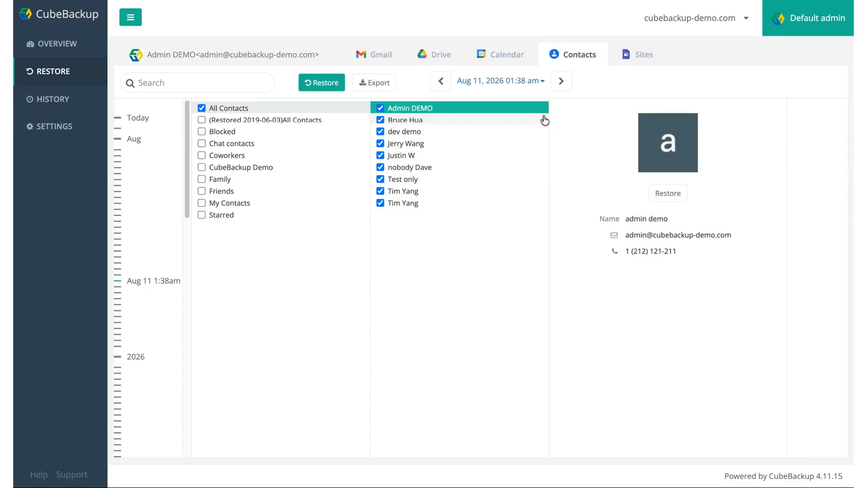
pyautogui.click(221, 79)
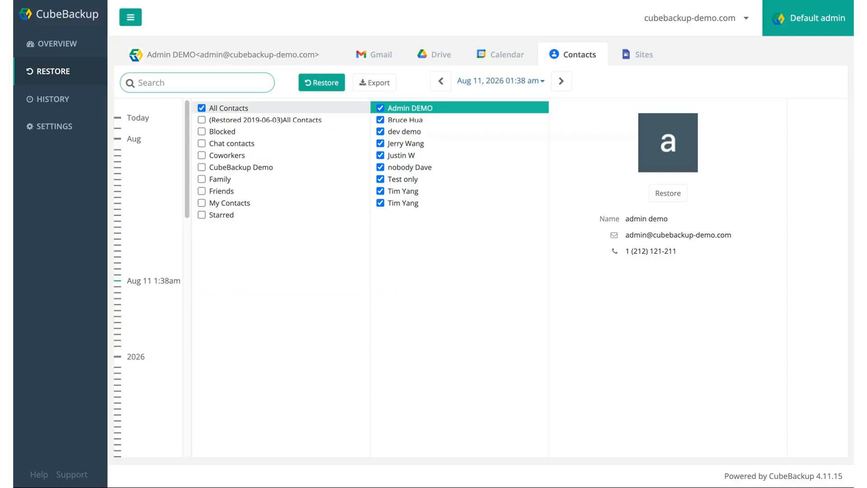
# Browse the Code shared drive's Aug 11 4:38am backup into the cpython folder
pyautogui.click(51, 68)
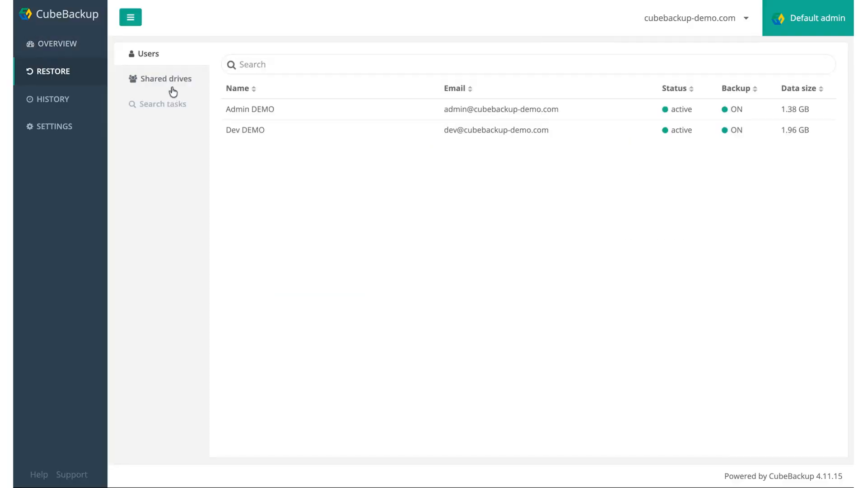
pyautogui.click(175, 92)
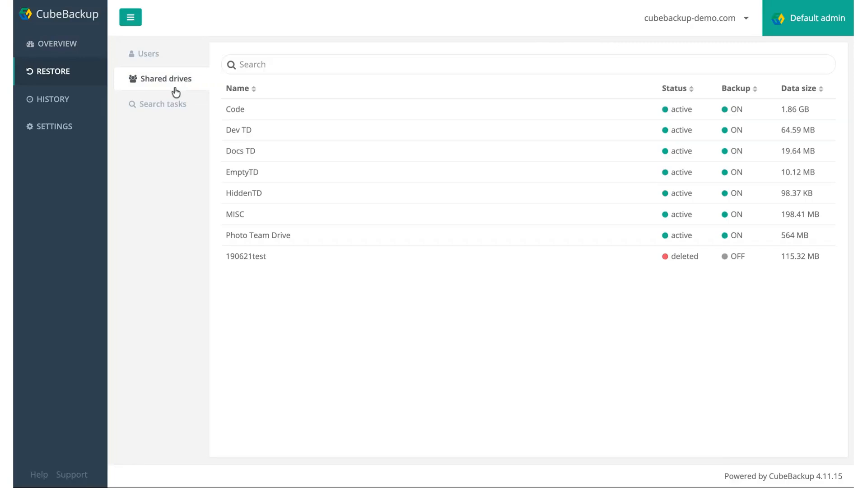
pyautogui.click(263, 116)
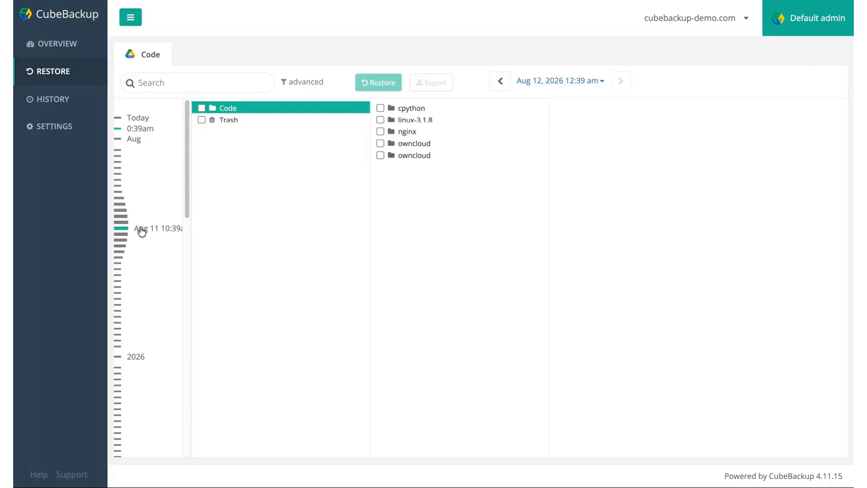
pyautogui.click(140, 264)
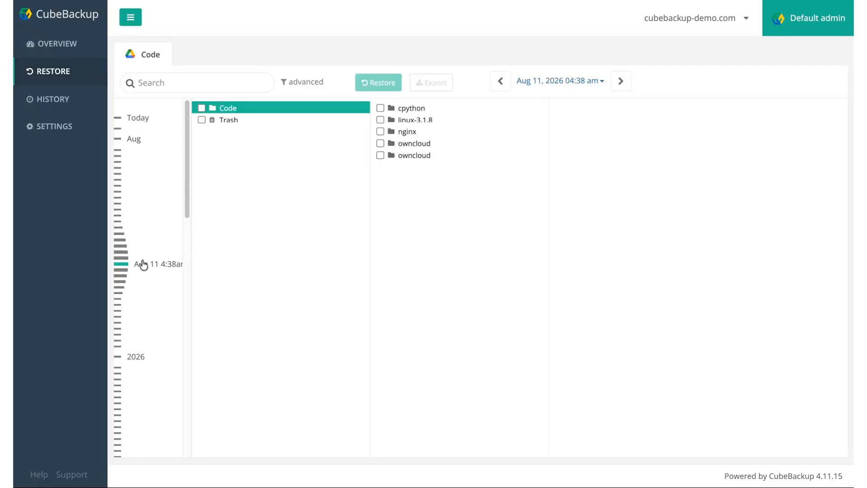
pyautogui.click(453, 112)
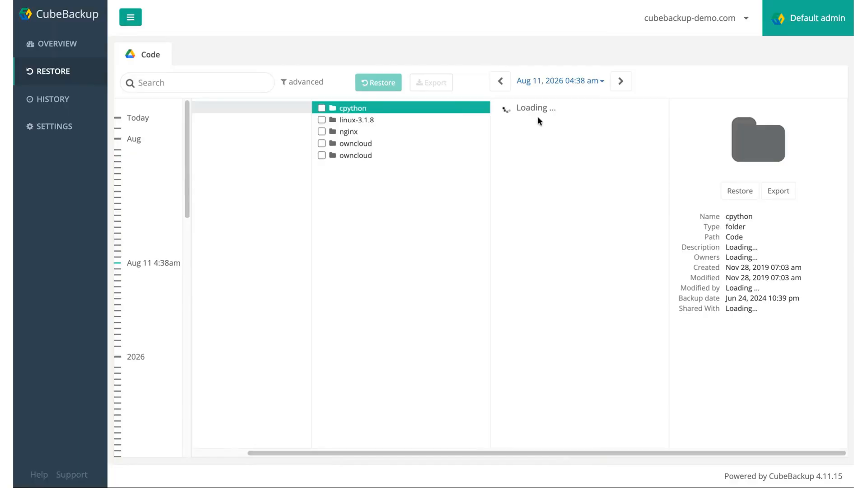
# Review the LICENSE file's backed-up versions, checking but cancelling restore and export options
pyautogui.click(532, 369)
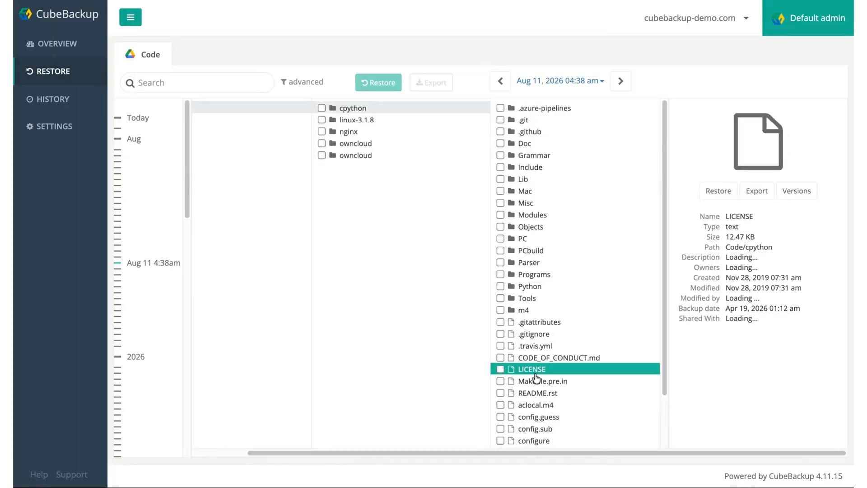
pyautogui.click(809, 191)
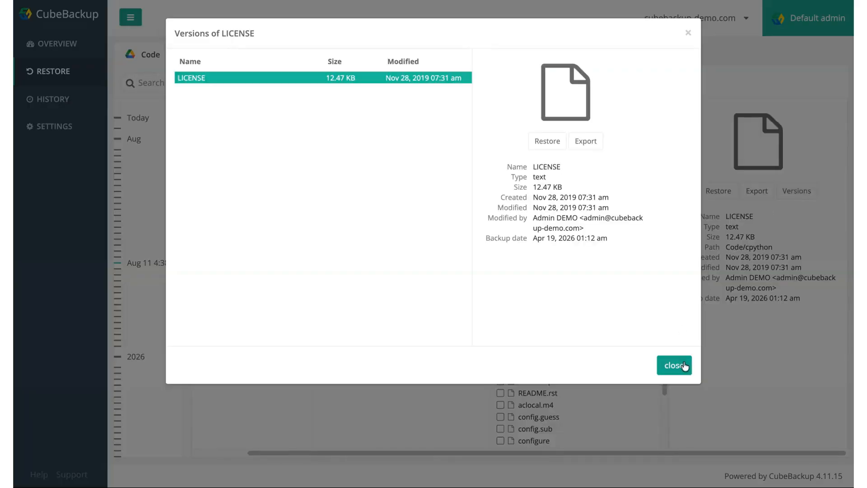
pyautogui.click(543, 142)
pyautogui.click(528, 242)
pyautogui.click(586, 142)
pyautogui.click(535, 113)
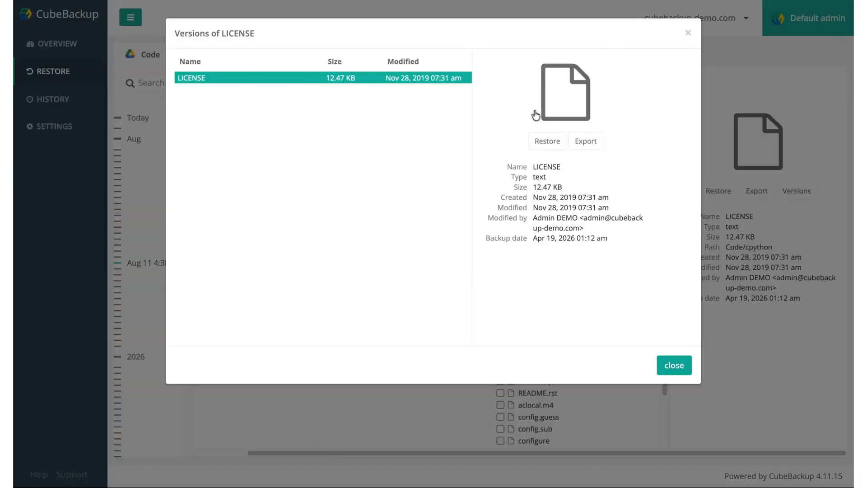
pyautogui.click(675, 366)
# Search the Code drive backup for 'test', then check and cancel the advanced search options
pyautogui.click(222, 80)
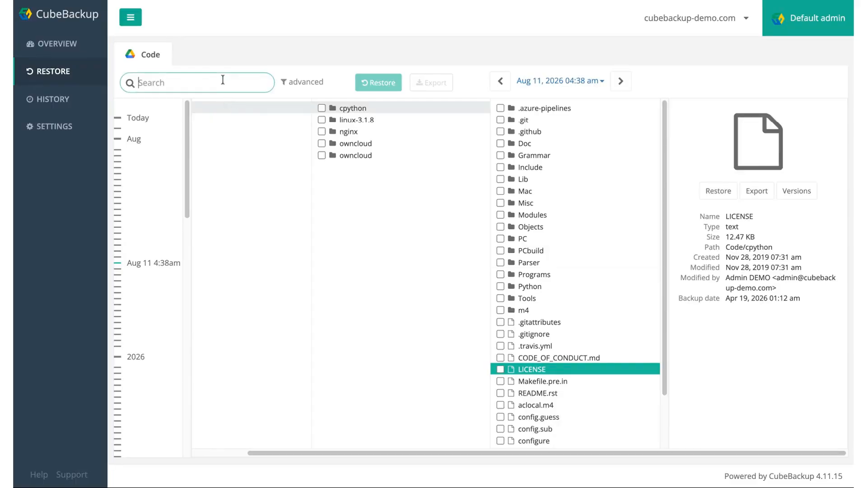
pyautogui.write('test')
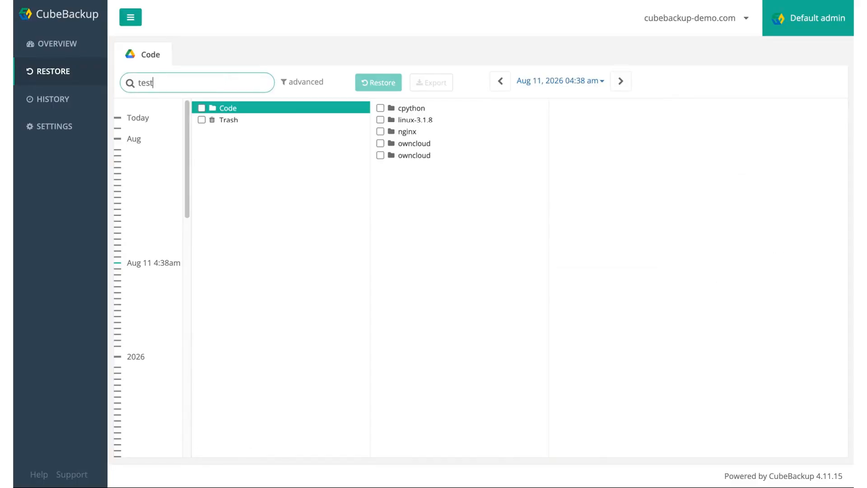
pyautogui.press('Return')
pyautogui.click(300, 82)
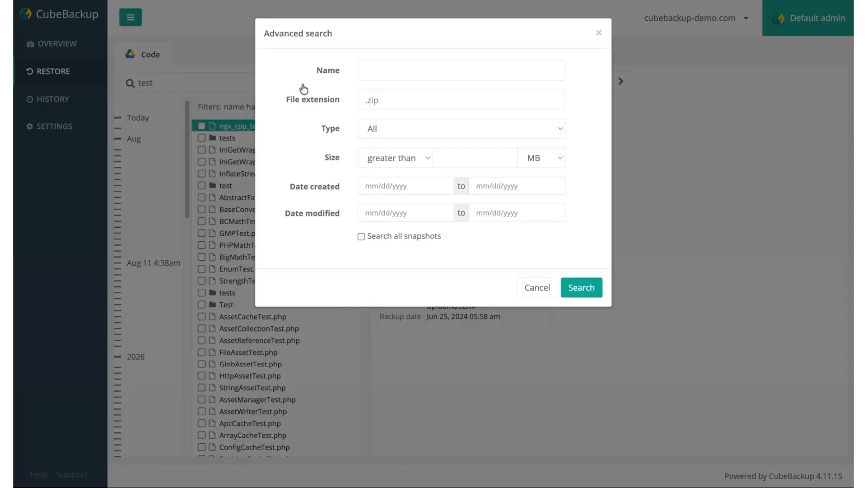
pyautogui.click(537, 287)
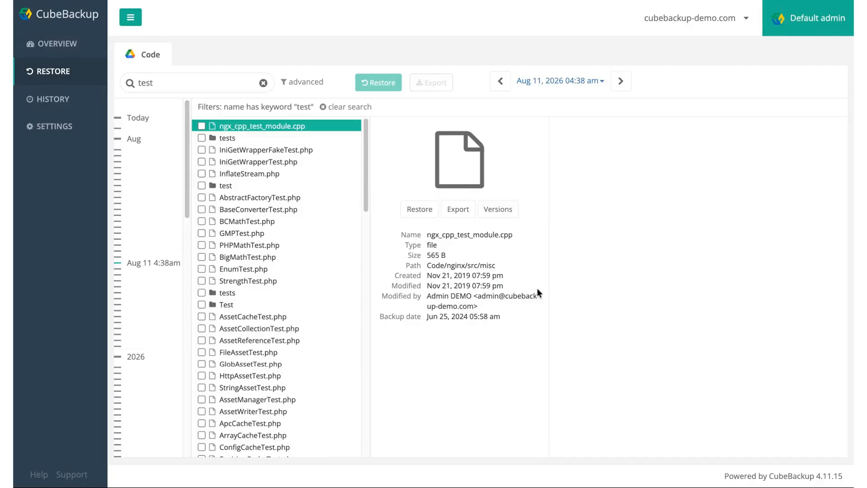
# Start a new search task under Search tasks and step through its Gmail filter fields
pyautogui.click(53, 71)
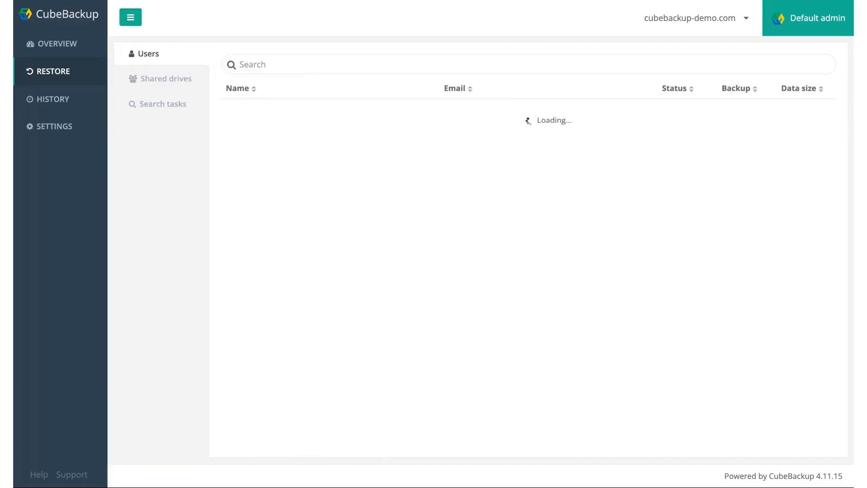
pyautogui.click(154, 107)
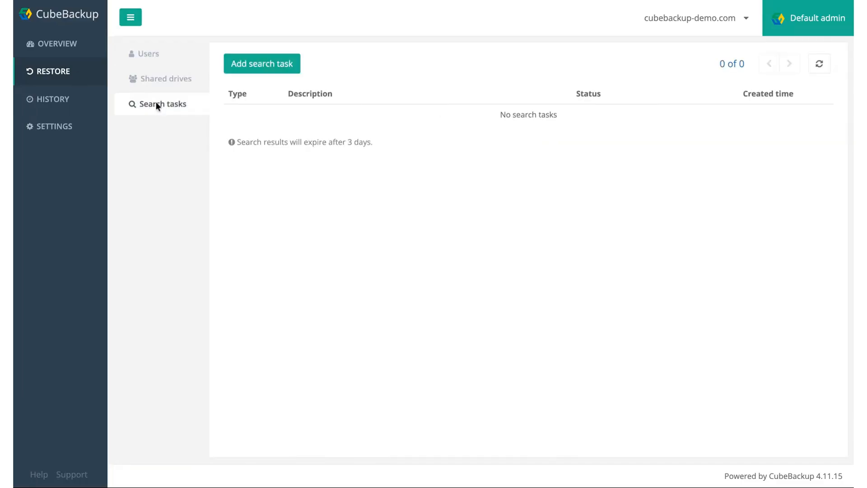
pyautogui.click(240, 73)
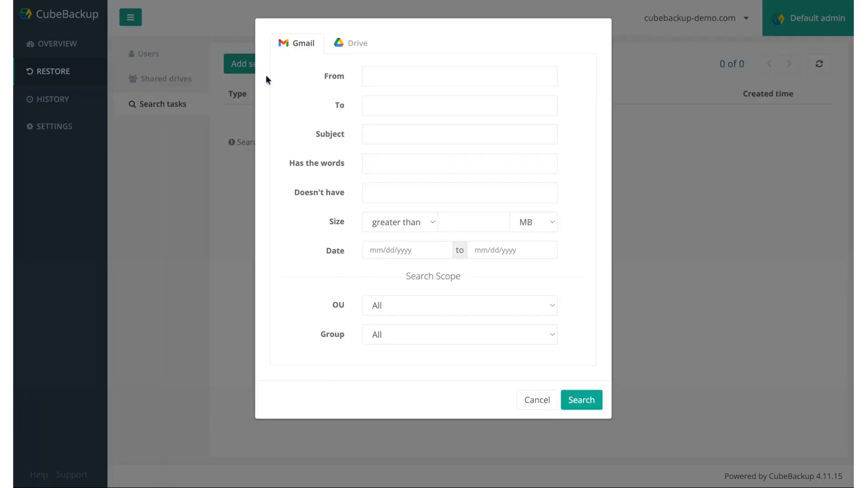
pyautogui.click(380, 75)
pyautogui.press('Tab')
pyautogui.press('Tab')
pyautogui.press('Tab')
pyautogui.press('Tab')
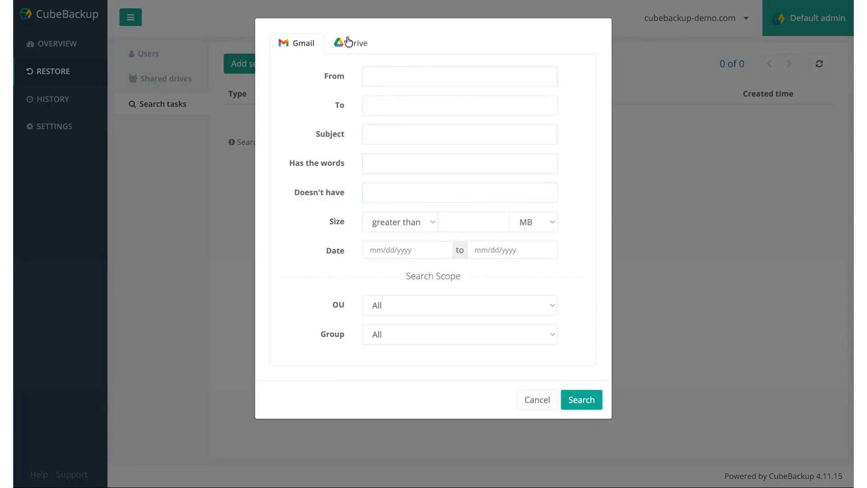
# Review the Drive file filters, cancel the search task, and go to History
pyautogui.click(348, 42)
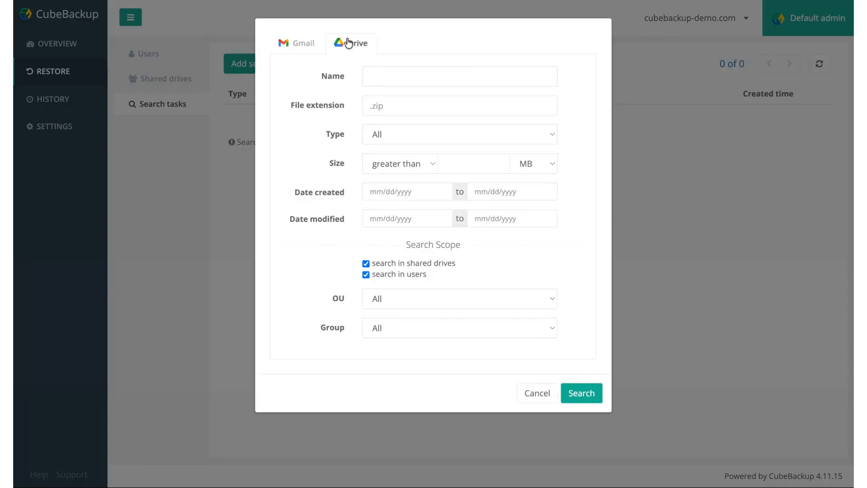
pyautogui.click(388, 76)
pyautogui.press('Tab')
pyautogui.press('Tab')
pyautogui.press('Tab')
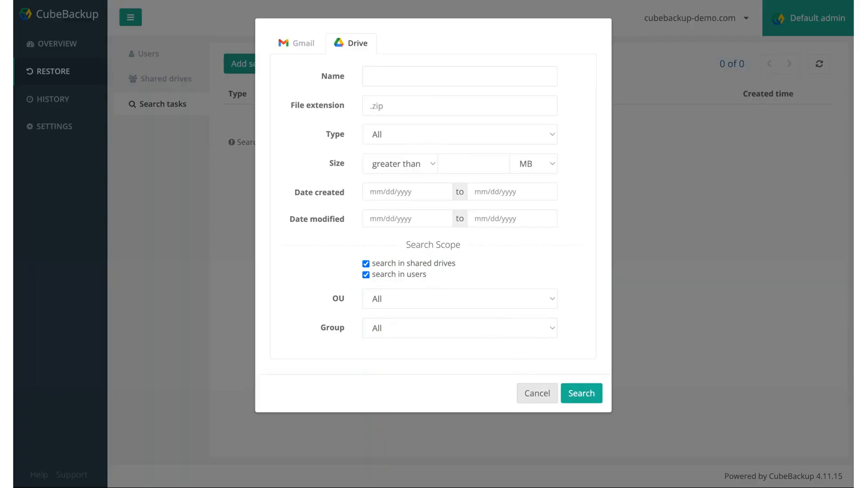
pyautogui.click(537, 393)
pyautogui.click(48, 105)
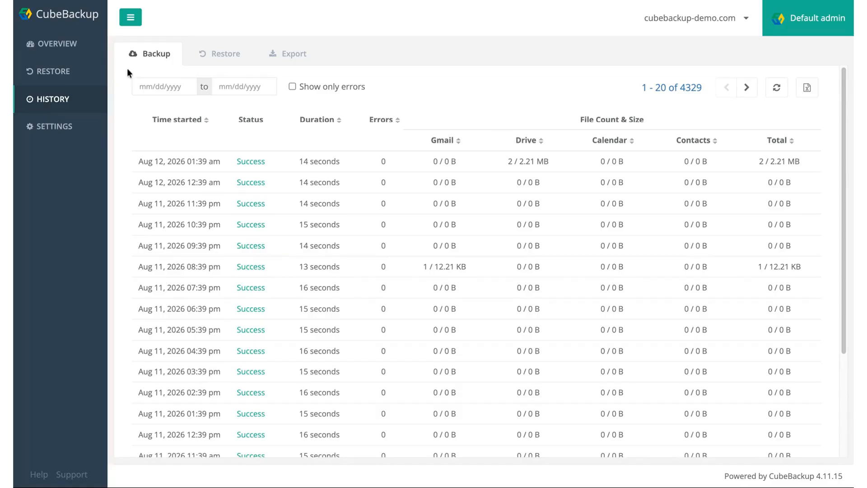
# Glance at restore and export history, then view the latest backup's per-user results
pyautogui.click(218, 55)
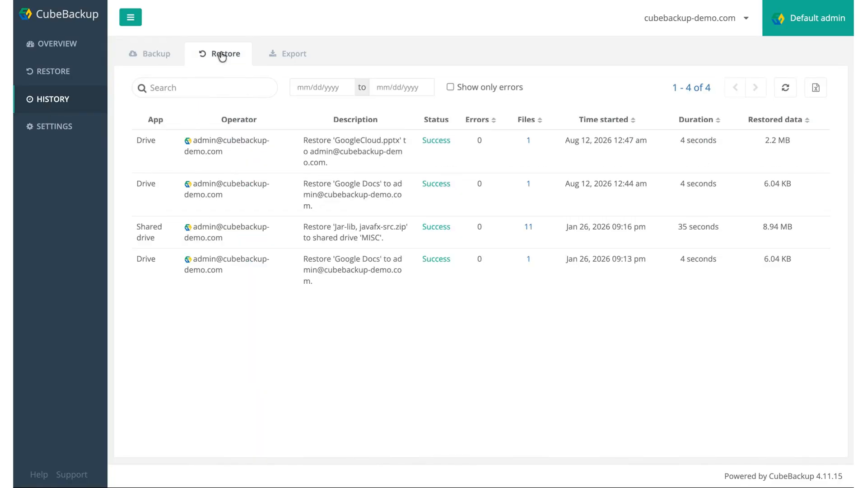
pyautogui.click(289, 55)
pyautogui.click(161, 59)
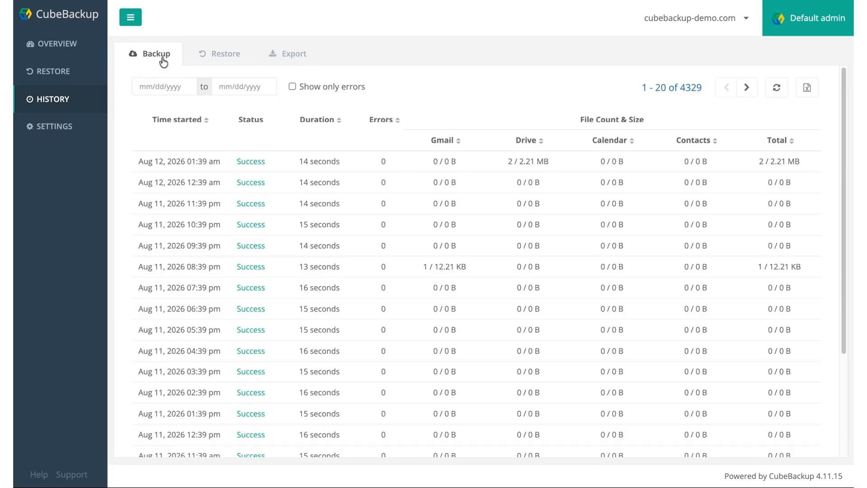
pyautogui.click(226, 162)
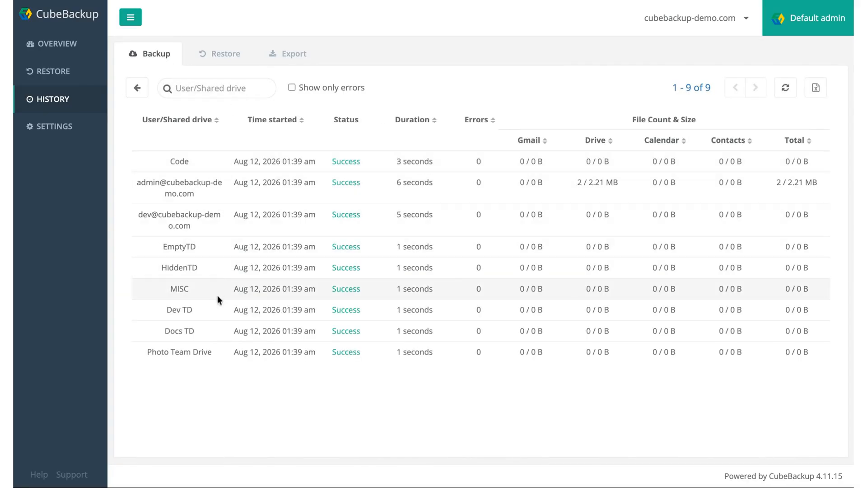
pyautogui.click(137, 93)
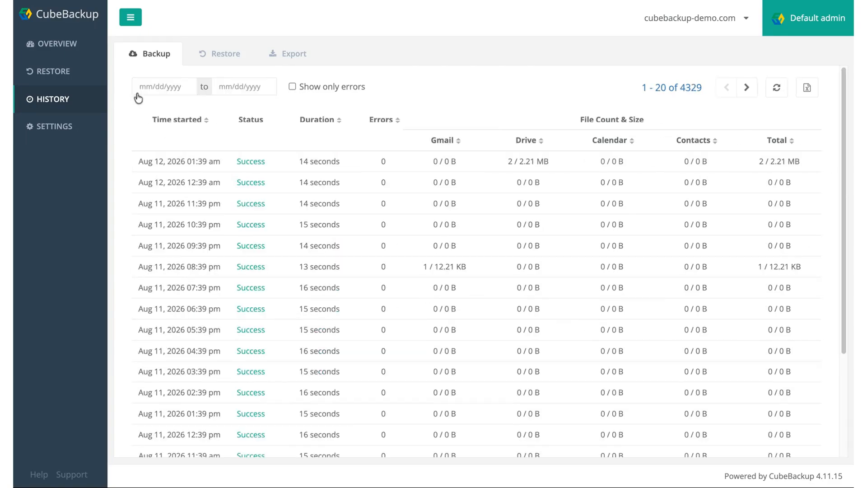
# Filter backups to errors only, read the Aug 07 backup's error and per-user results, then show all
pyautogui.click(341, 87)
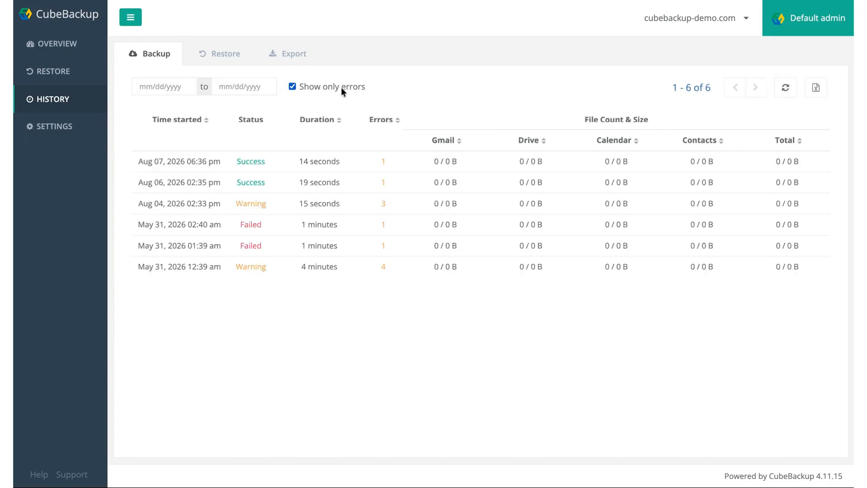
pyautogui.click(384, 162)
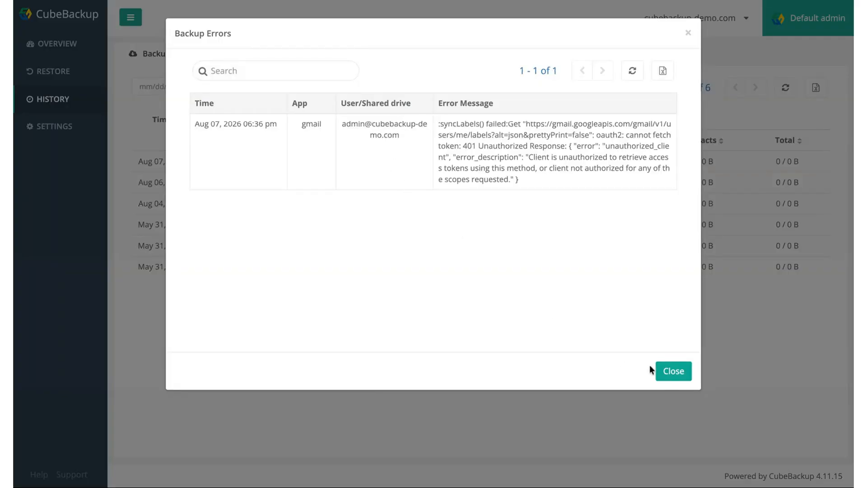
pyautogui.click(668, 371)
pyautogui.click(441, 168)
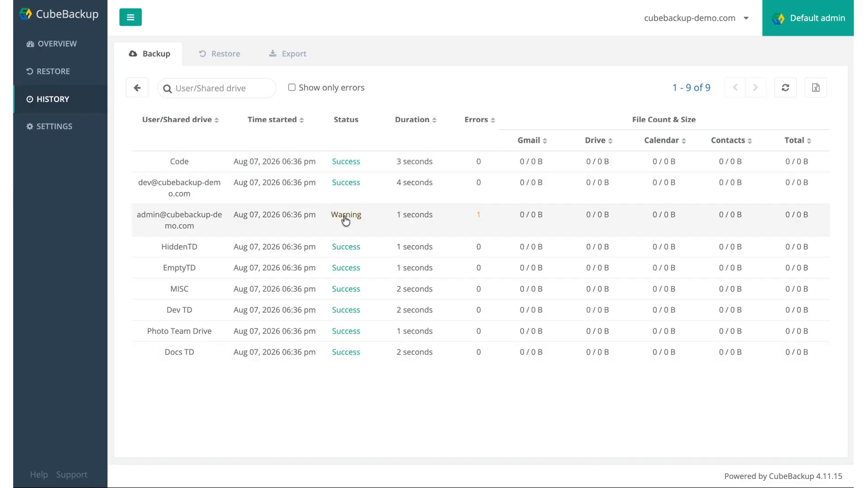
pyautogui.click(136, 88)
pyautogui.click(338, 90)
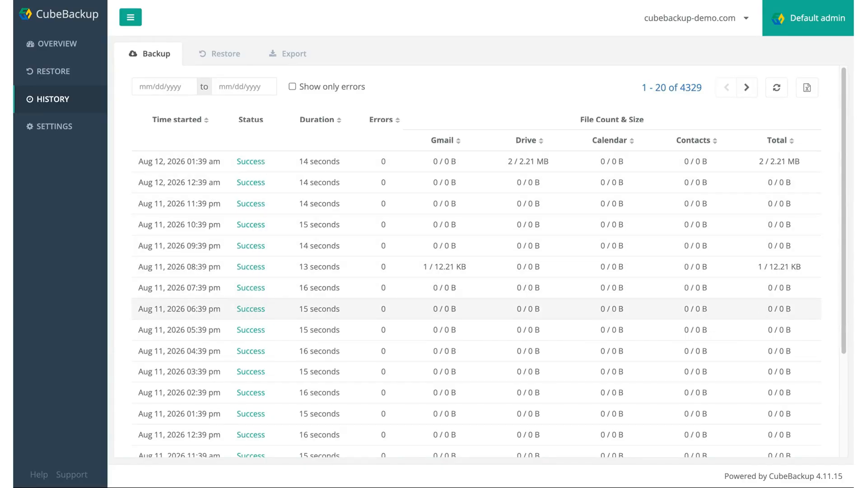
# Check restore history, then list the items of the Calendar export in export history
pyautogui.click(232, 54)
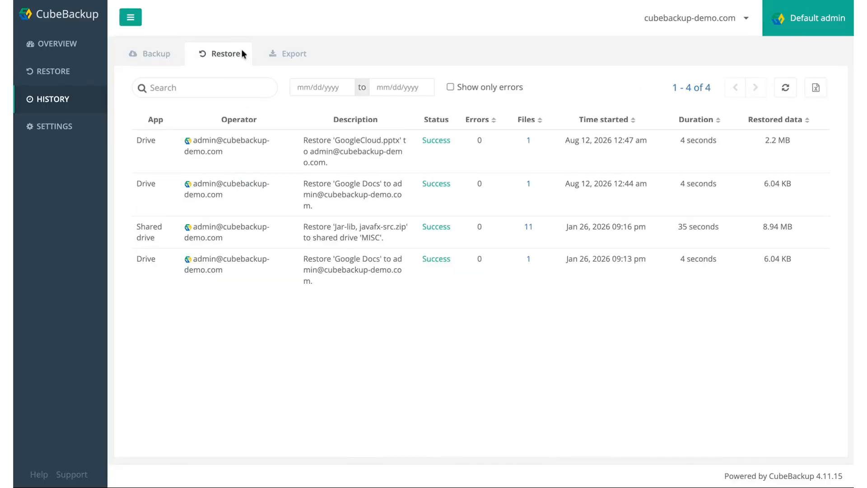
pyautogui.click(287, 54)
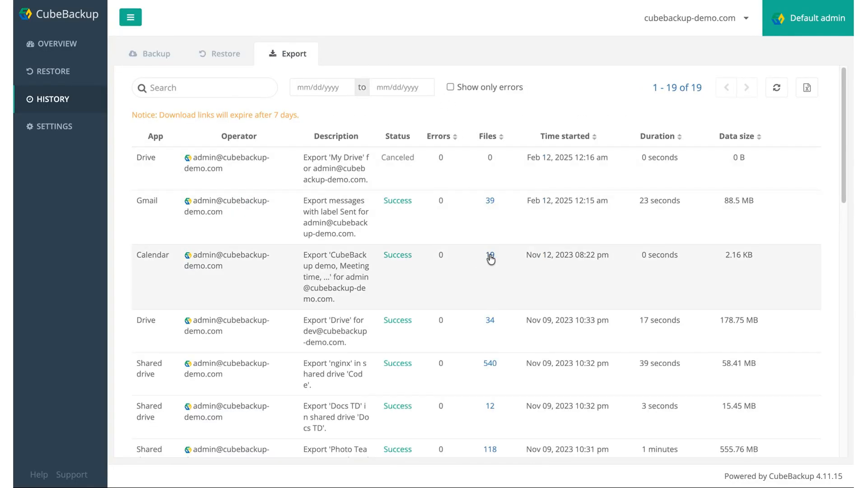
pyautogui.click(490, 257)
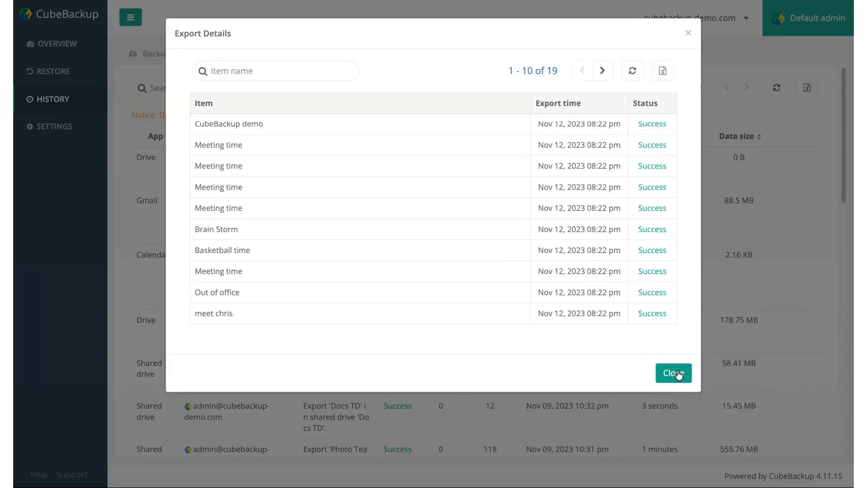
pyautogui.click(673, 373)
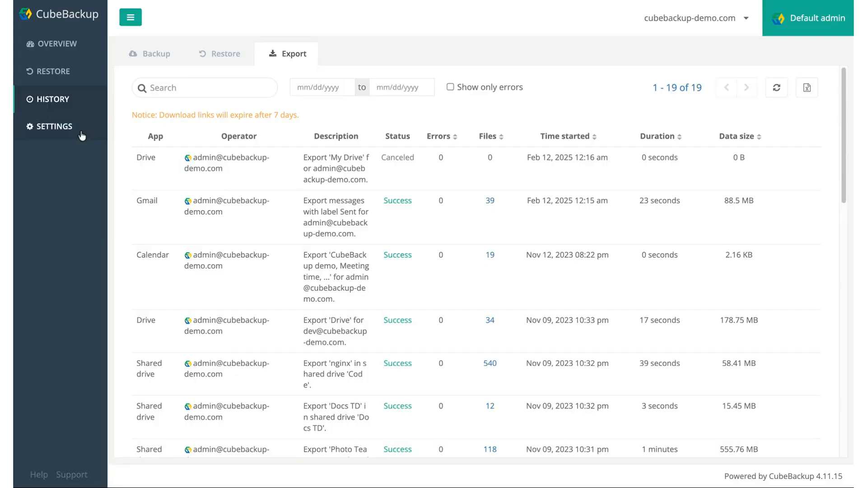
# Switch Gmail and Drive backups to OFF in domain settings and bring up Drive's filter options
pyautogui.click(82, 136)
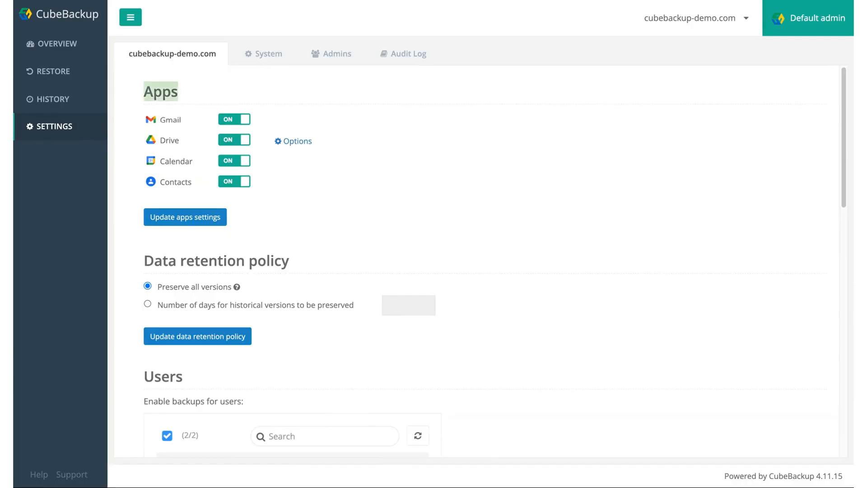
pyautogui.click(232, 120)
pyautogui.click(229, 141)
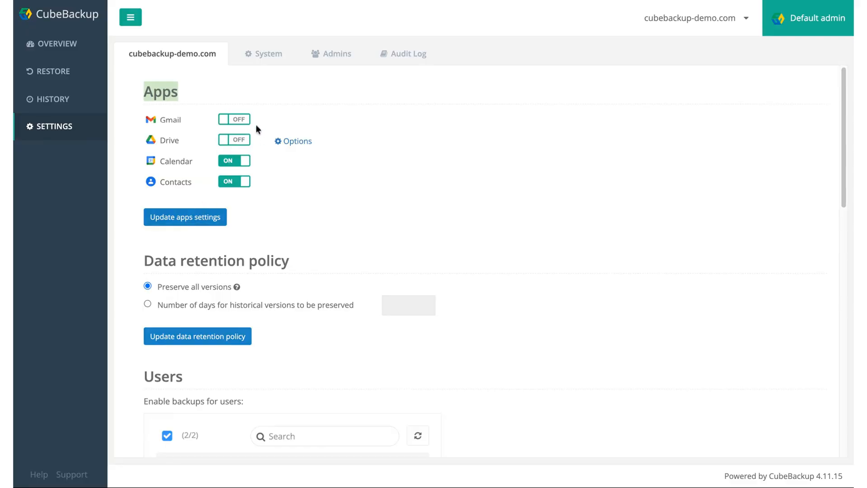
pyautogui.click(291, 142)
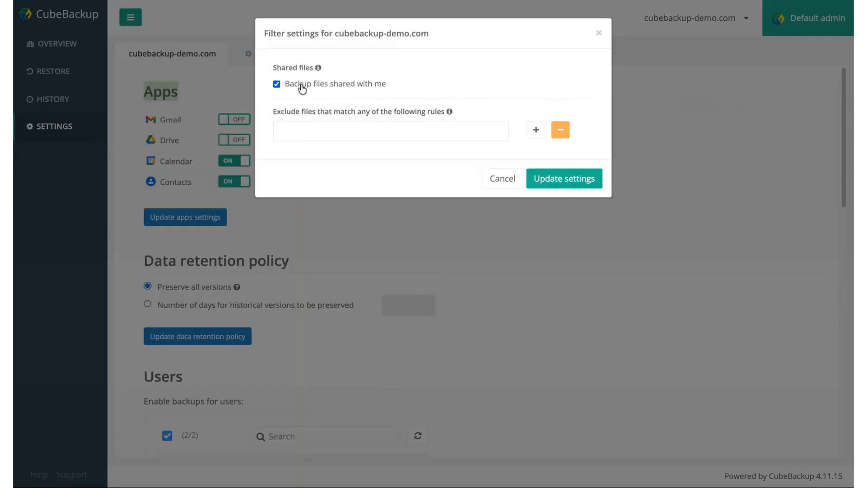
# Draft Drive exclude rules name is "excluded" and size > 1GB, then cancel the dialog
pyautogui.doubleClick(303, 85)
pyautogui.click(299, 131)
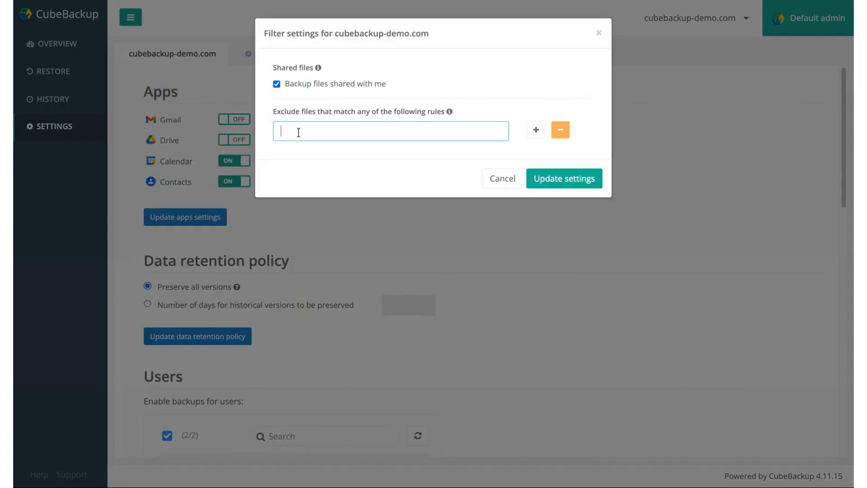
pyautogui.write('name is "excluded')
pyautogui.click(536, 130)
pyautogui.click(406, 159)
pyautogui.write('s')
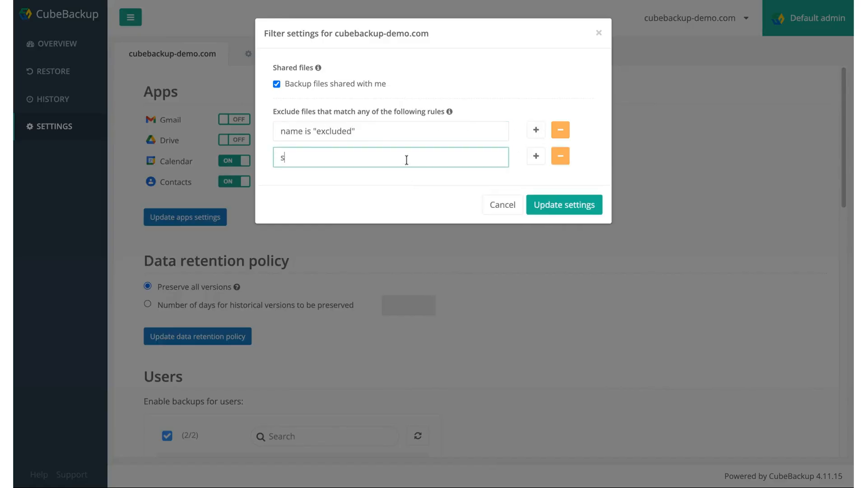
pyautogui.write('ize > 1GB')
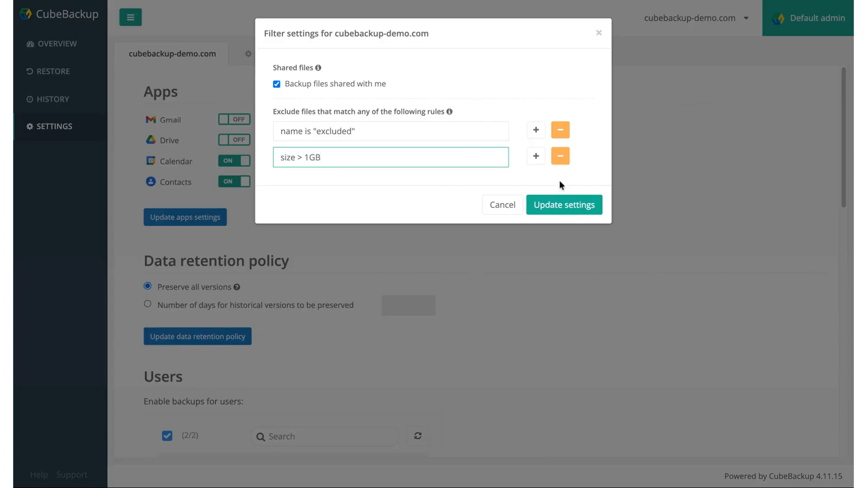
pyautogui.click(509, 207)
# Keep historical versions for a number of days instead of all, set to 316 days
pyautogui.moveTo(238, 289)
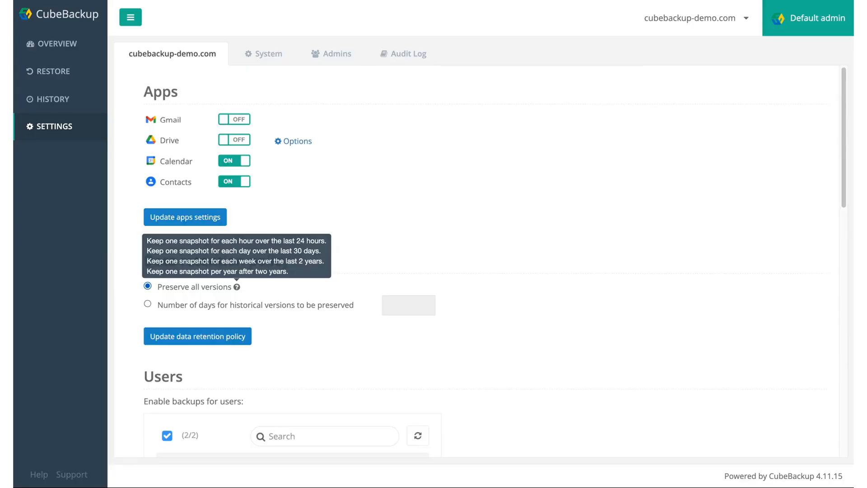
pyautogui.click(201, 305)
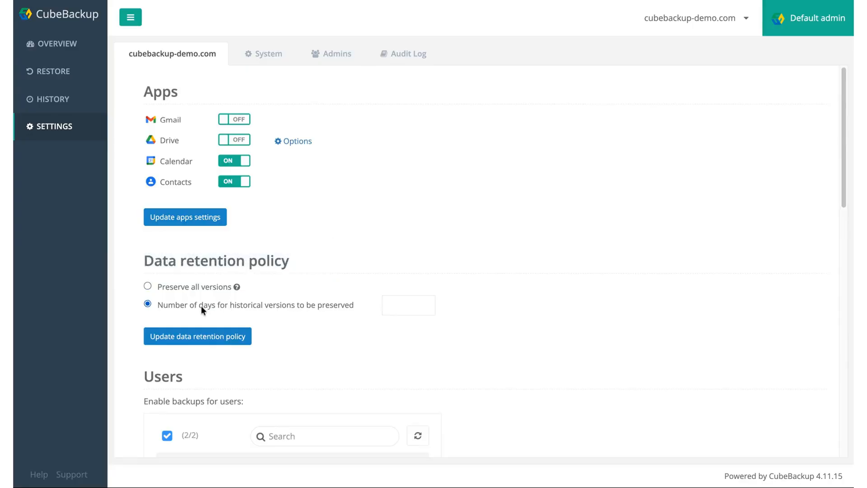
pyautogui.click(393, 305)
pyautogui.write('365')
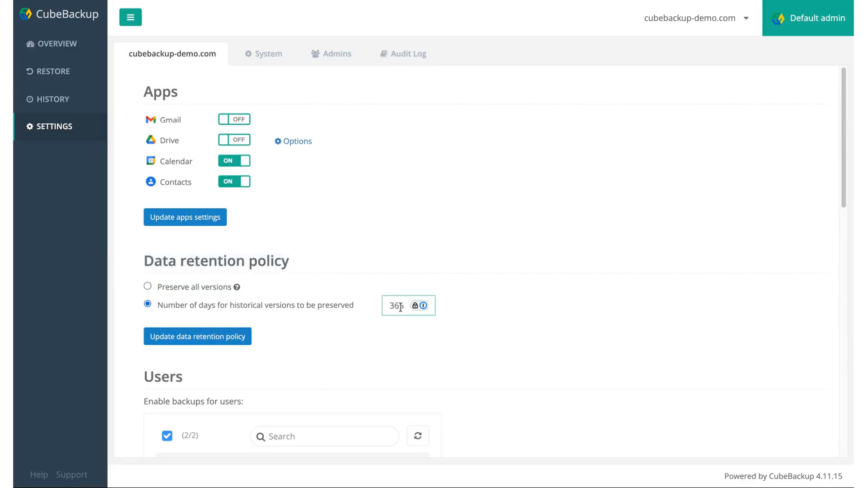
pyautogui.press('BackSpace')
pyautogui.press('BackSpace')
pyautogui.write('38')
pyautogui.press('BackSpace')
pyautogui.press('BackSpace')
pyautogui.write('13')
pyautogui.click(475, 299)
# Expand No Organization Unit and /Dev team, and deselect the admin user and /Dev team from backup
pyautogui.scroll(-6, 475, 299)
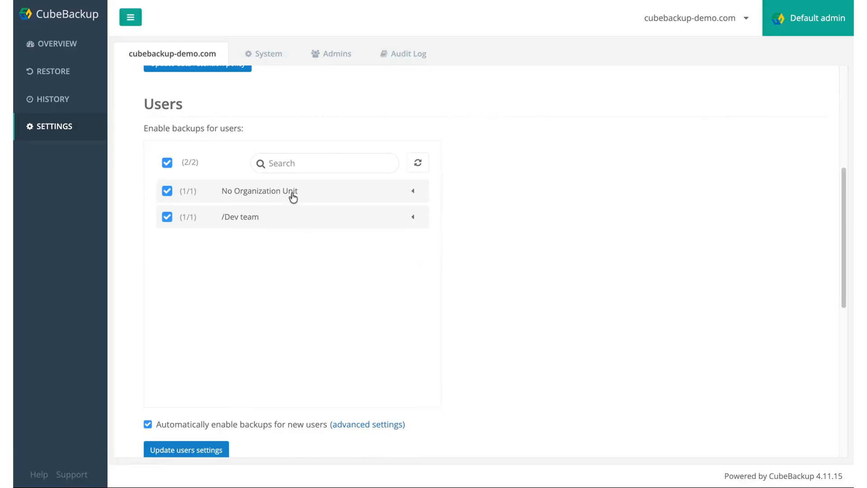
pyautogui.click(292, 194)
pyautogui.click(276, 241)
pyautogui.click(167, 218)
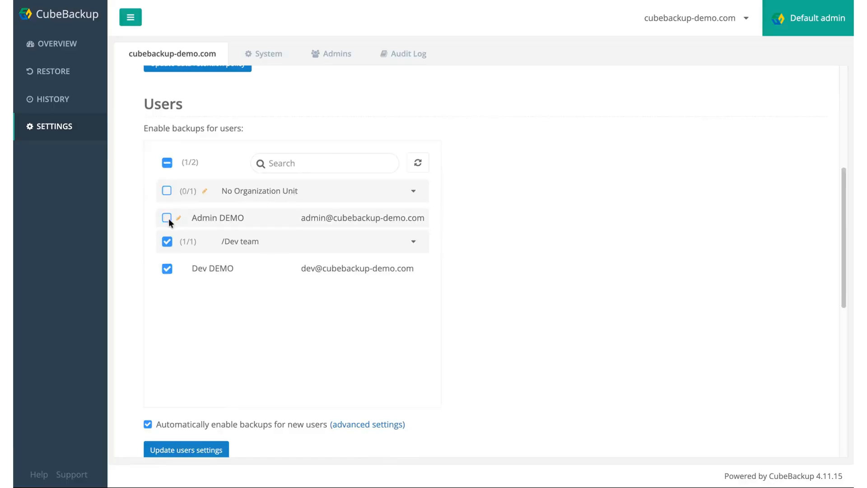
pyautogui.click(167, 241)
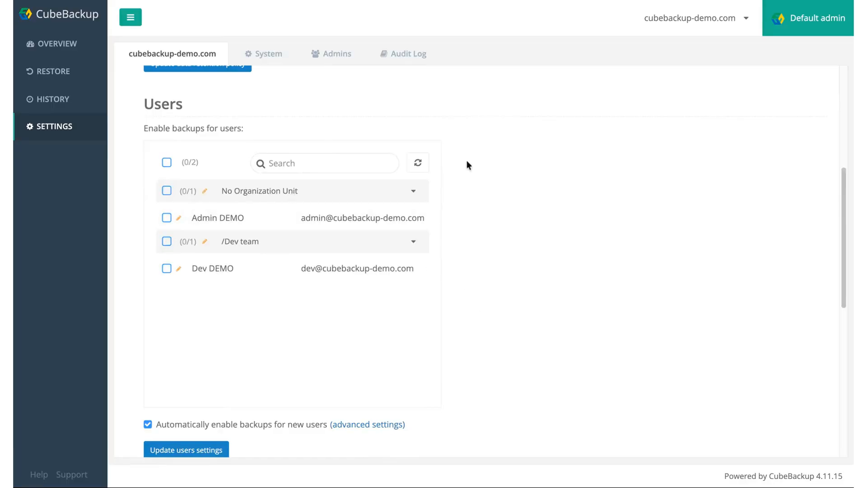
# Toggle auto-enable for new users off and on, and exclude /Dev team in its per-OU settings
pyautogui.scroll(-1, 413, 327)
pyautogui.scroll(-1, 412, 332)
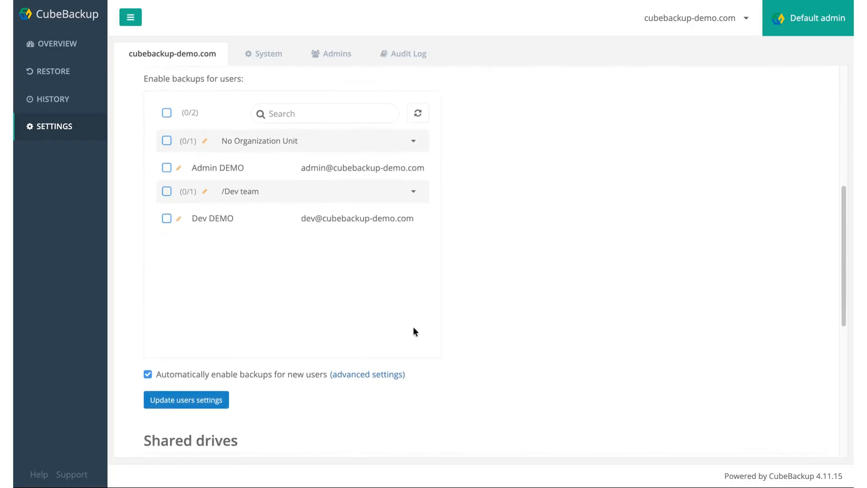
pyautogui.click(221, 377)
pyautogui.click(221, 377)
pyautogui.click(347, 379)
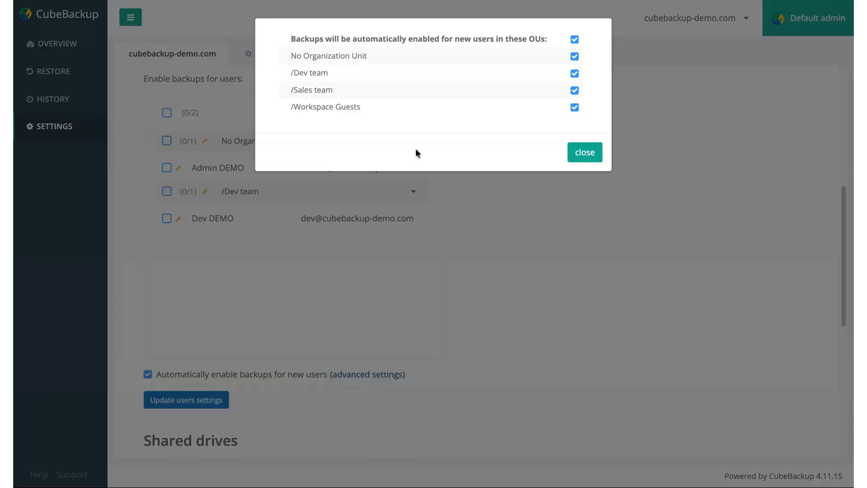
pyautogui.click(574, 73)
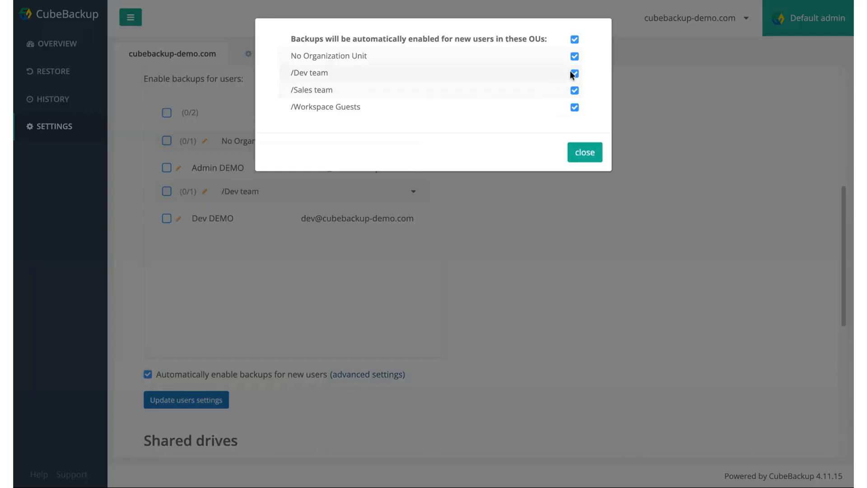
pyautogui.click(579, 154)
# Deselect the Docs TD and EmptyTD shared drives from backup
pyautogui.scroll(-5, 464, 245)
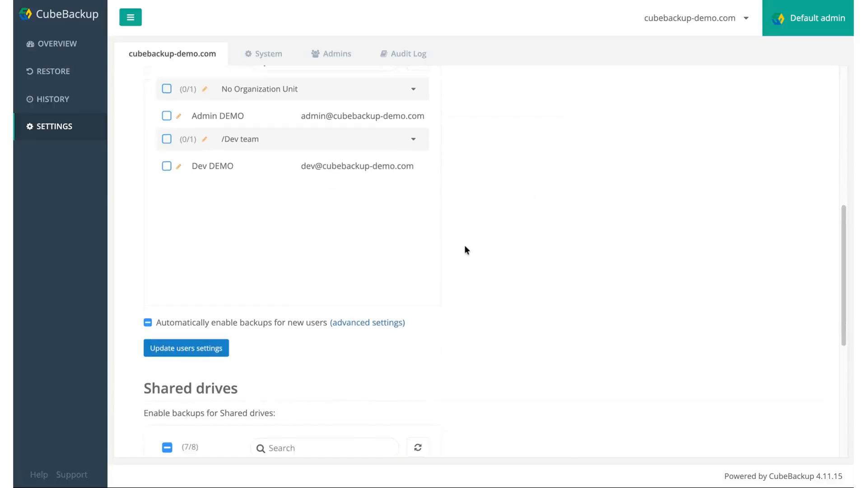
pyautogui.scroll(-3, 465, 245)
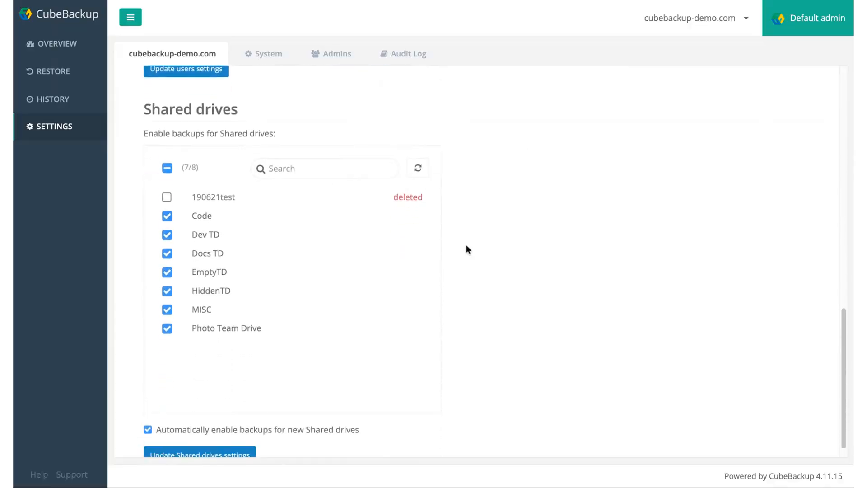
pyautogui.click(167, 239)
pyautogui.click(167, 257)
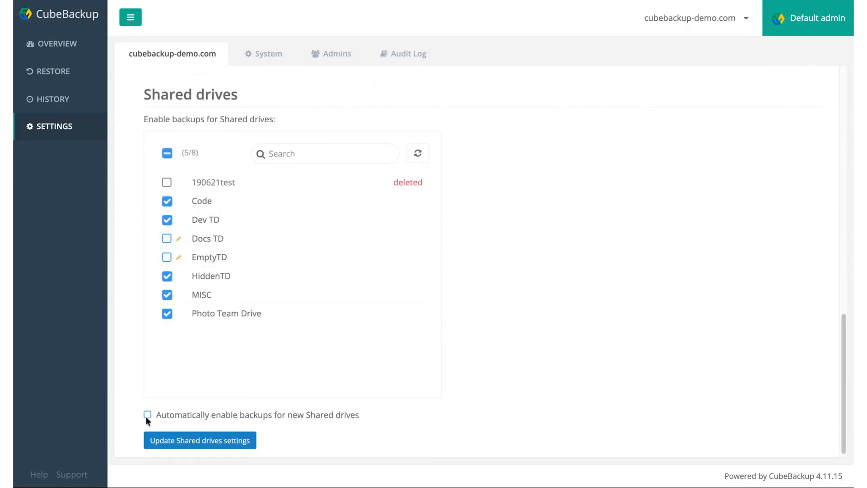
# Set the system backup interval to 24 hours
pyautogui.click(262, 58)
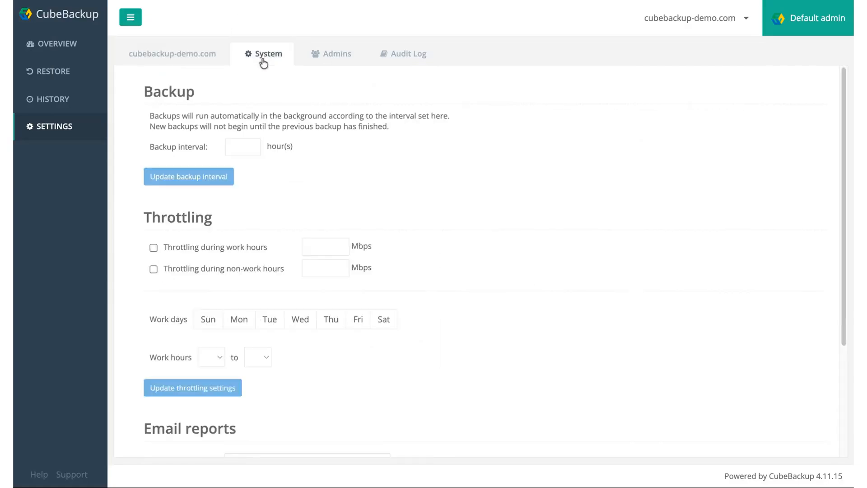
pyautogui.click(239, 146)
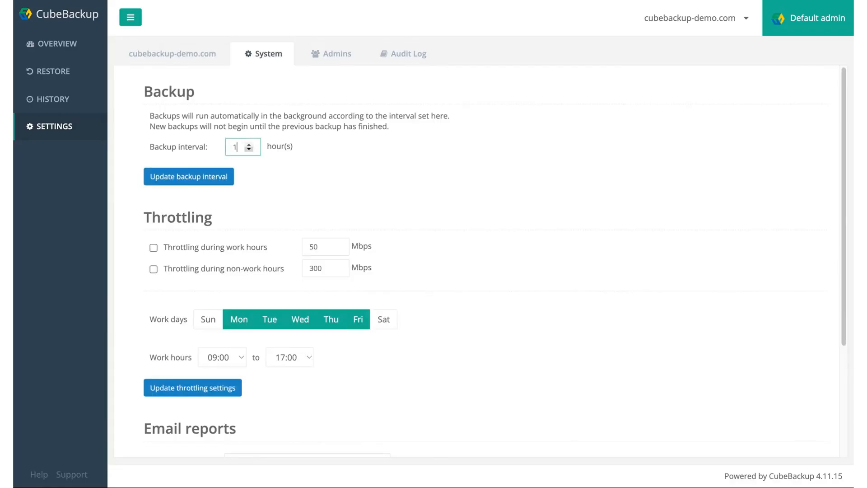
pyautogui.press('BackSpace')
pyautogui.write('24')
pyautogui.click(283, 174)
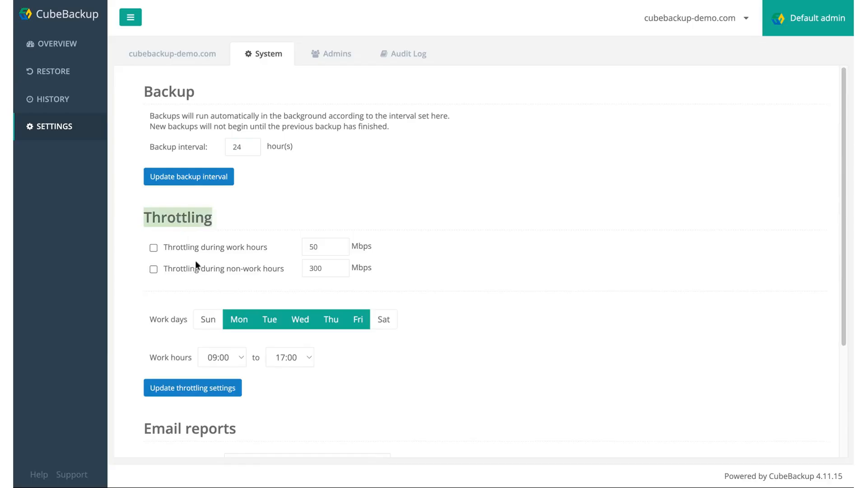
# Enable throttling for work and non-work hours, with work hours ending at 16:00
pyautogui.scroll(-3, 196, 264)
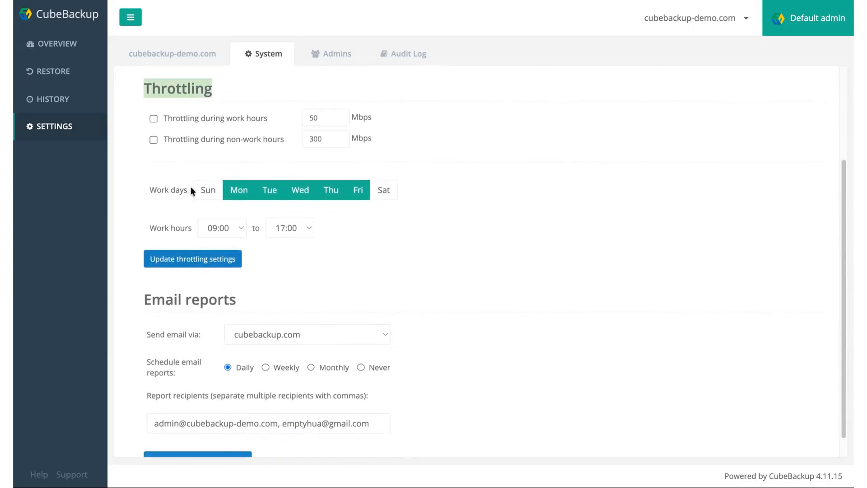
pyautogui.click(181, 122)
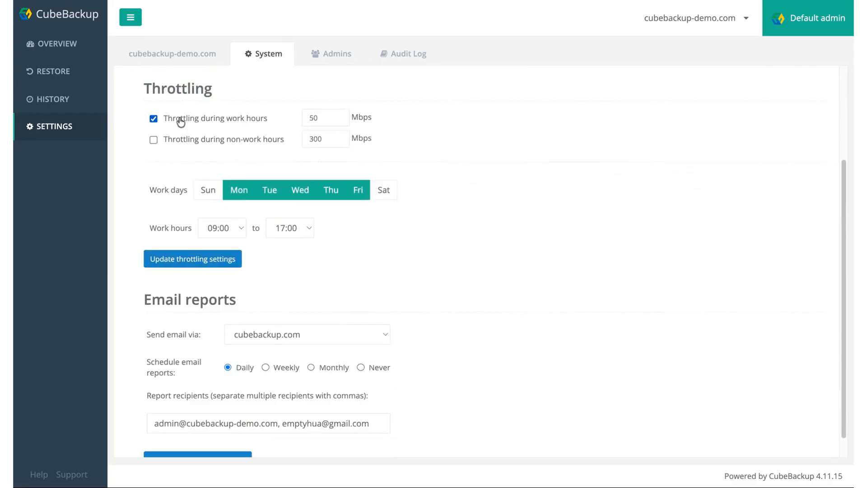
pyautogui.click(182, 142)
pyautogui.click(294, 229)
pyautogui.click(294, 228)
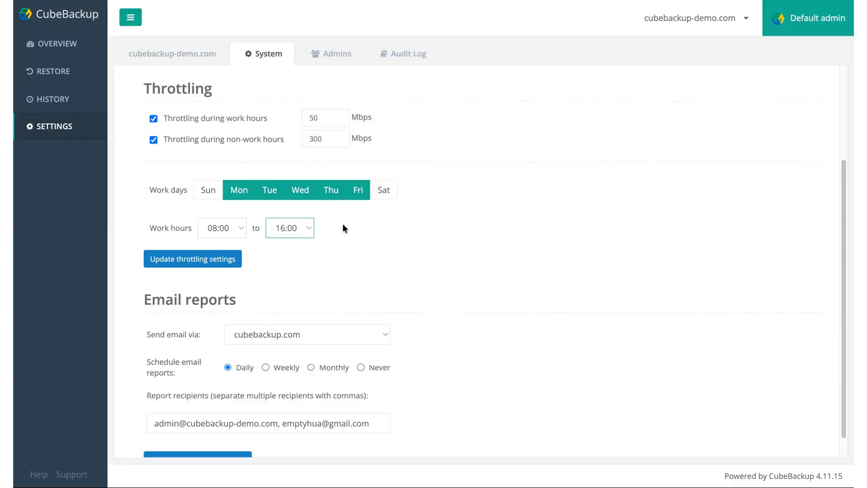
pyautogui.click(348, 224)
# Try weekly, monthly and daily email reports and a custom SMTP server, then open Admins
pyautogui.scroll(-1, 351, 221)
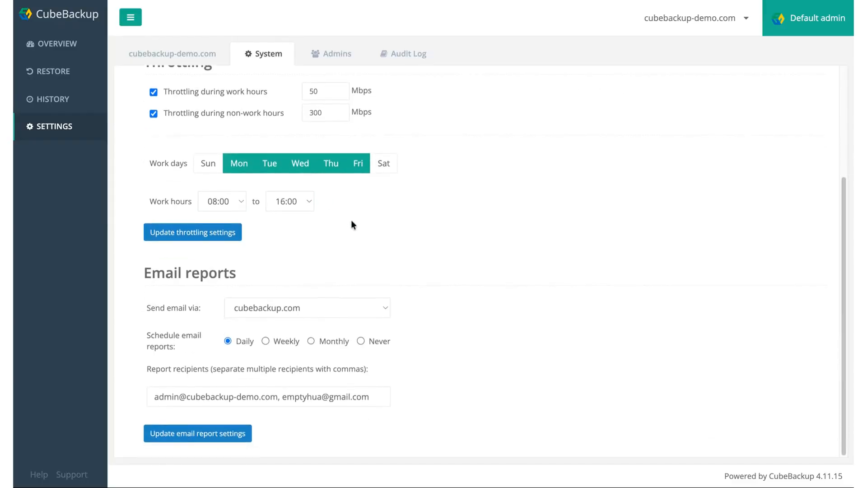
pyautogui.doubleClick(187, 276)
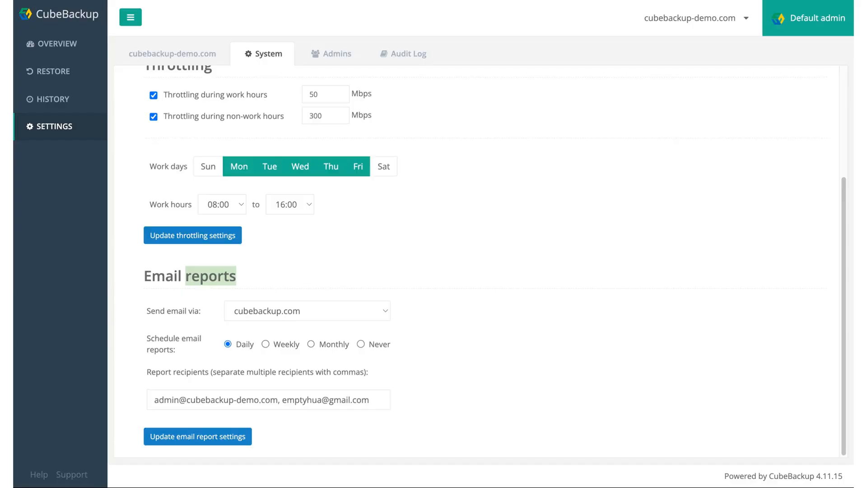
pyautogui.click(267, 346)
pyautogui.click(313, 344)
pyautogui.click(231, 345)
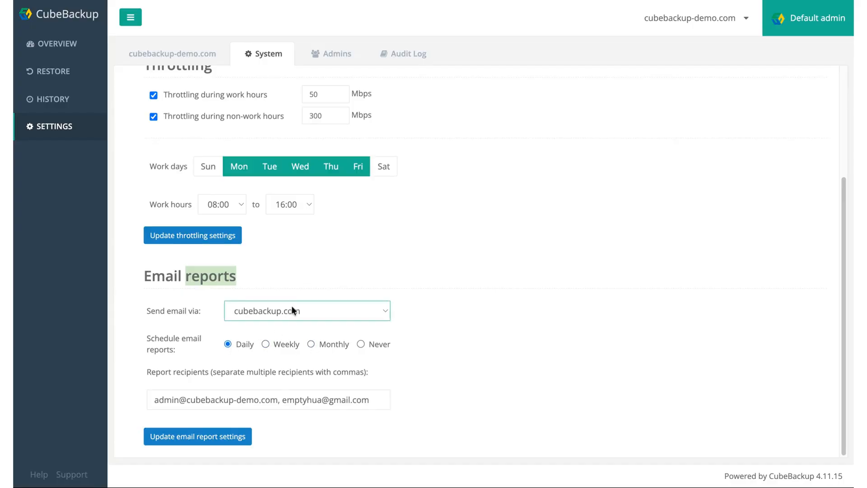
pyautogui.click(292, 311)
pyautogui.click(285, 323)
pyautogui.scroll(-5, 286, 323)
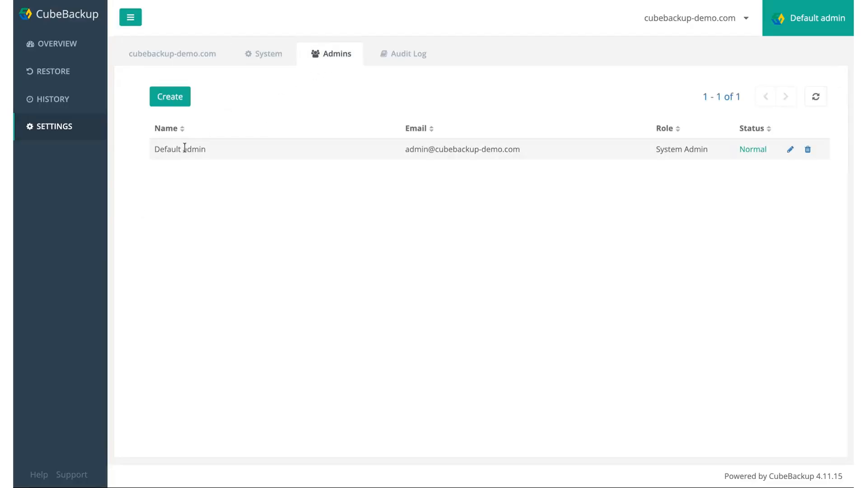
# Draft a new Domain Admin account, discard it, and log out of the console
pyautogui.click(171, 96)
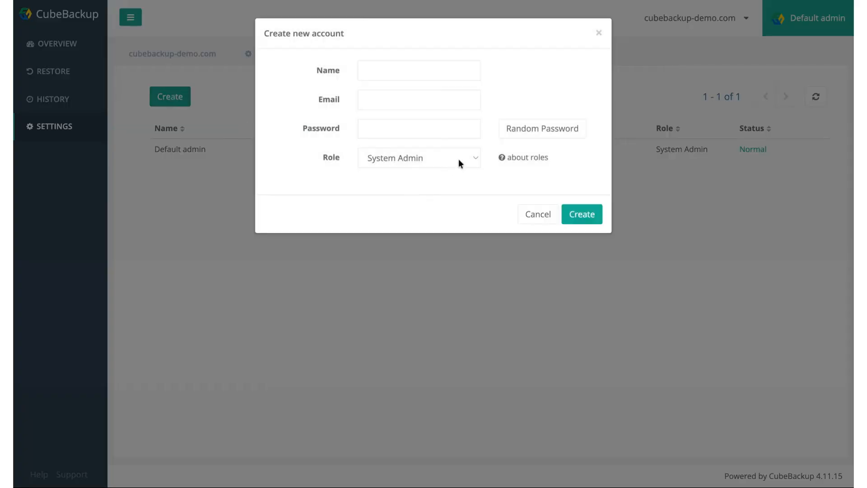
pyautogui.moveTo(513, 160)
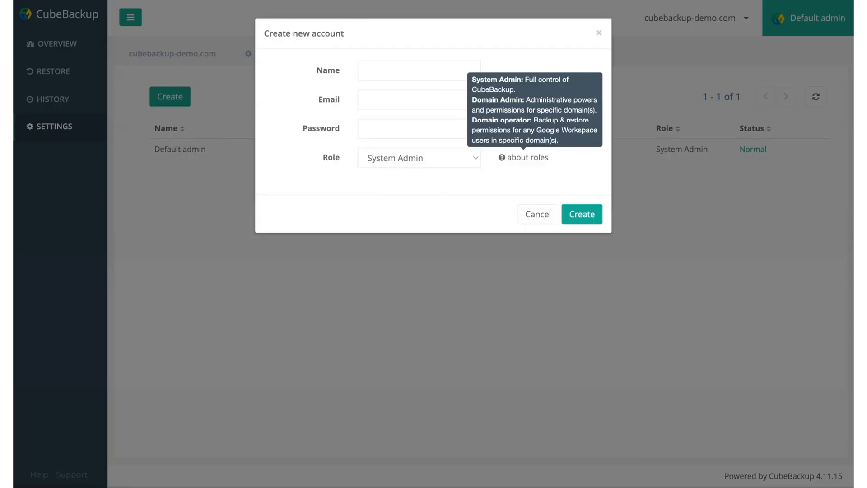
pyautogui.click(462, 156)
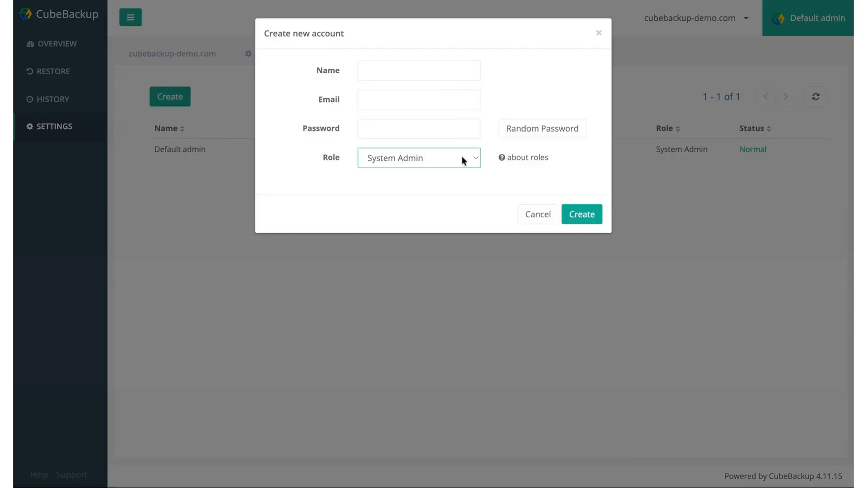
pyautogui.click(448, 165)
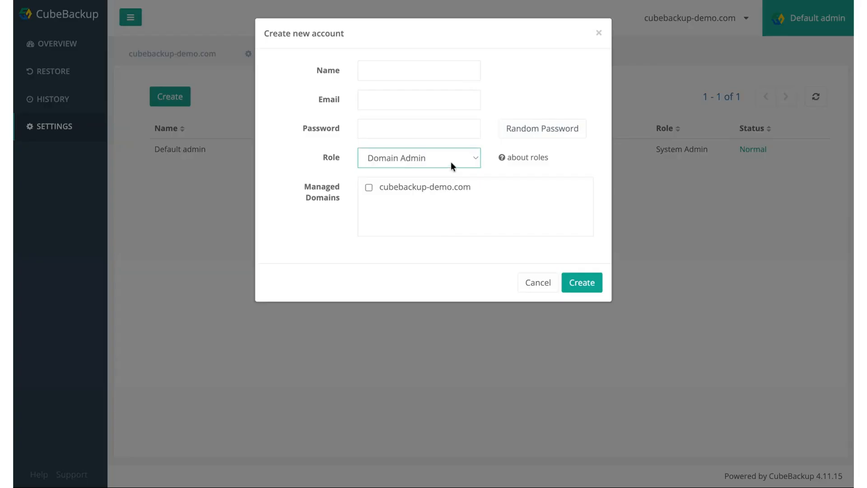
pyautogui.click(542, 287)
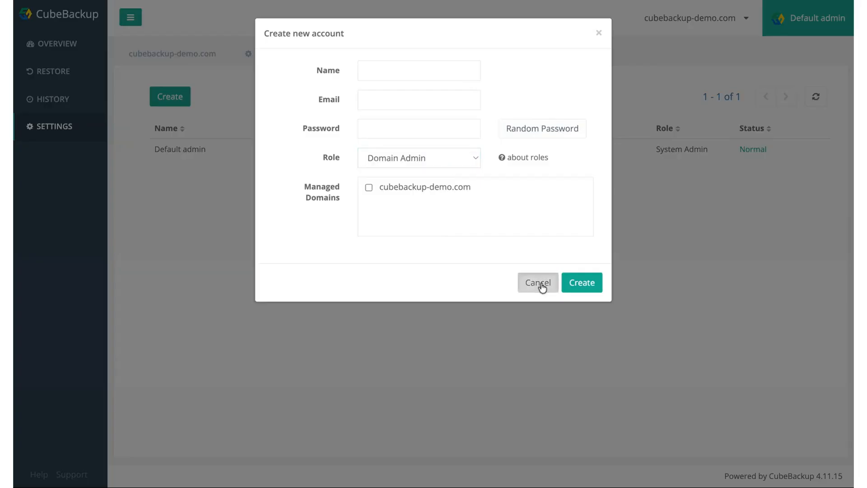
pyautogui.click(542, 287)
pyautogui.click(817, 18)
pyautogui.click(803, 69)
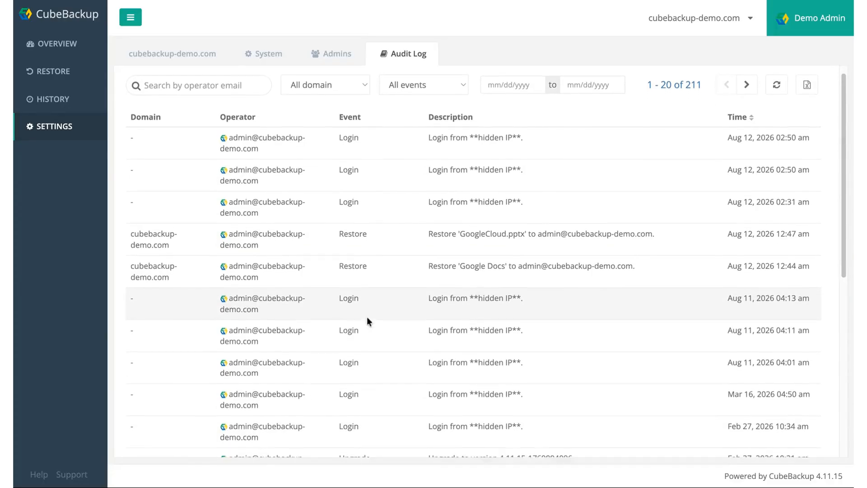
# Scroll down the Audit Log entries, then return to the domain Overview dashboard
pyautogui.scroll(-5, 366, 316)
pyautogui.scroll(-3, 487, 261)
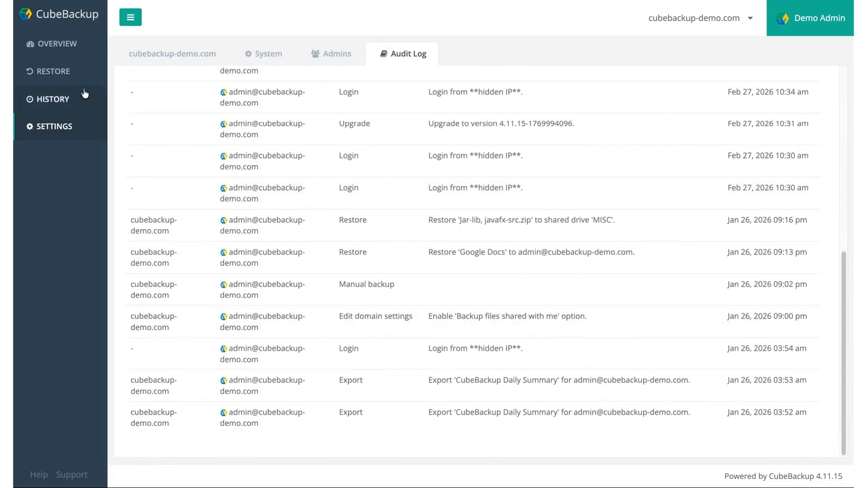
pyautogui.click(58, 53)
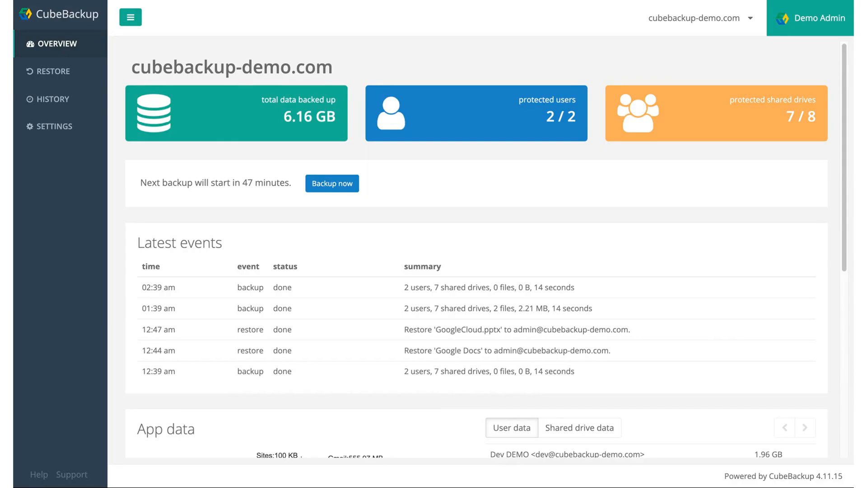
# Visit the Restore search tasks, History and Settings pages, then log out of the Demo Admin account
pyautogui.click(70, 70)
pyautogui.click(156, 107)
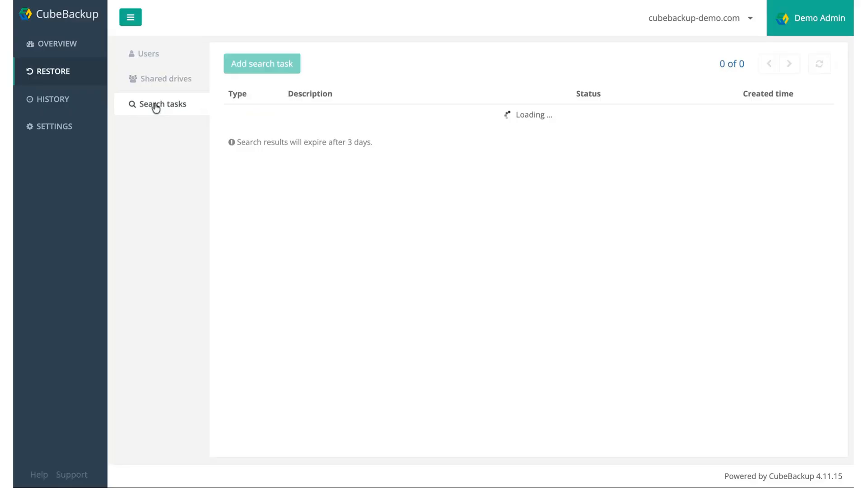
pyautogui.click(52, 106)
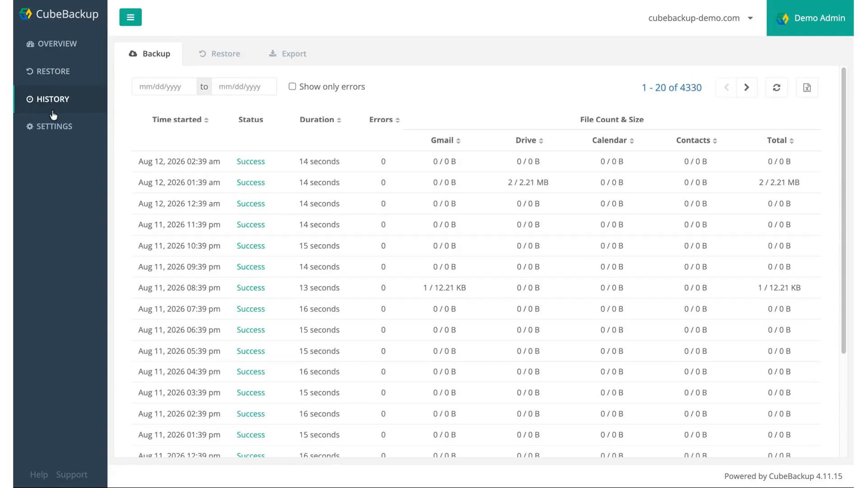
pyautogui.click(53, 128)
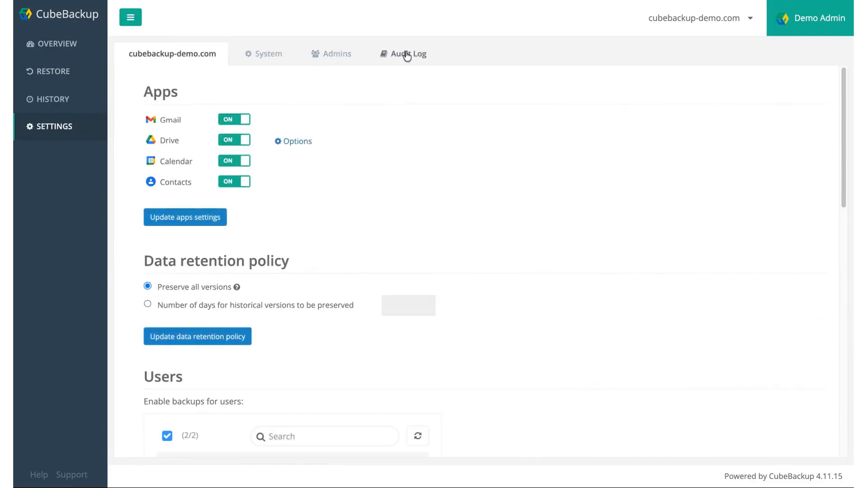
pyautogui.click(813, 19)
pyautogui.click(800, 80)
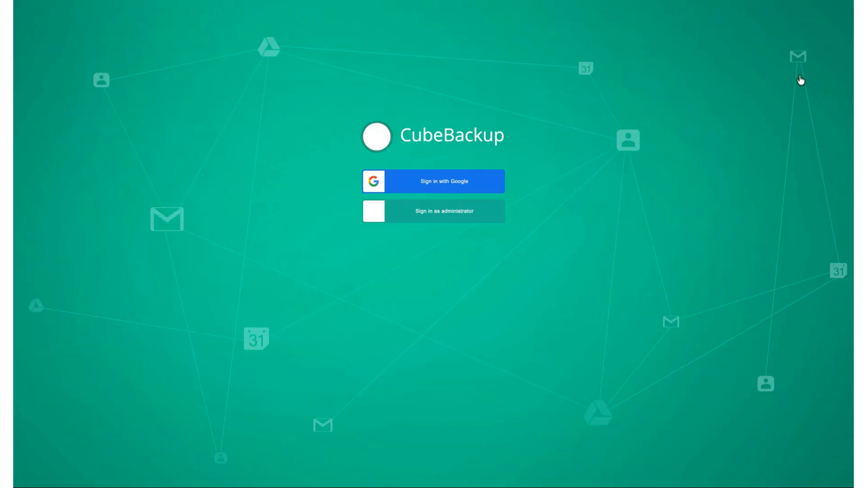